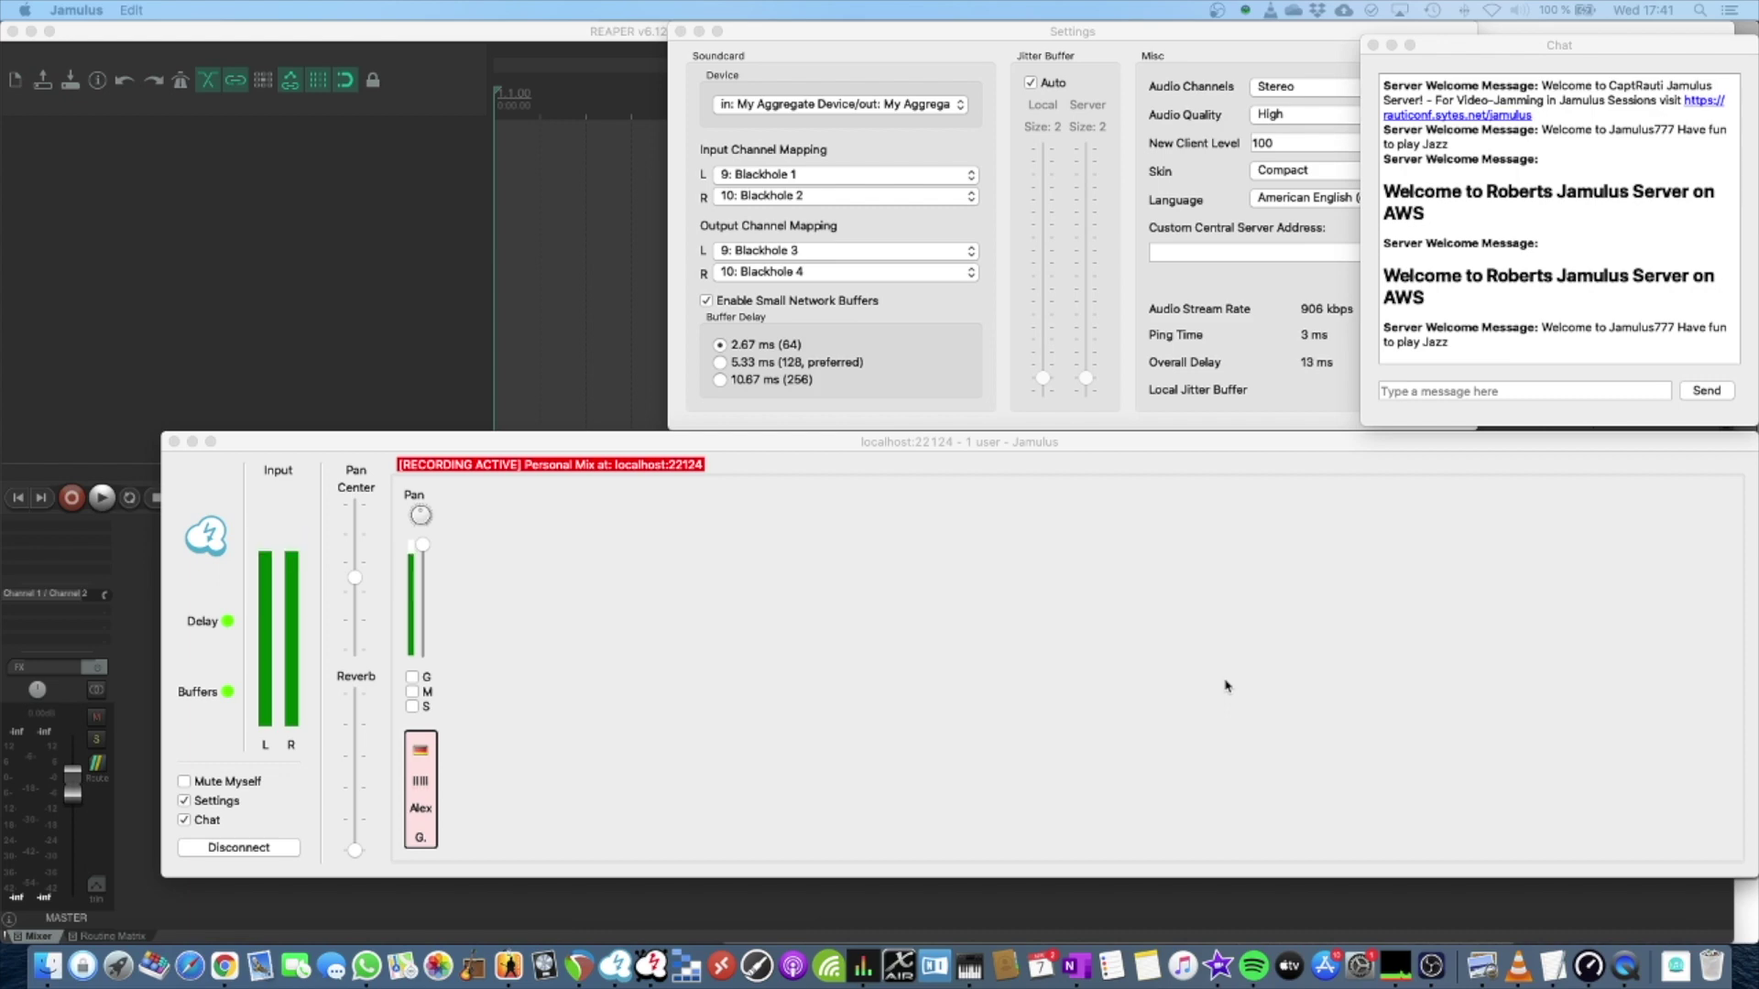
# Show My Aggregate Device (Scarlett 4i4 USB, KRONOS, BlackHole 16ch) in Audio MIDI Setup
pyautogui.click(508, 965)
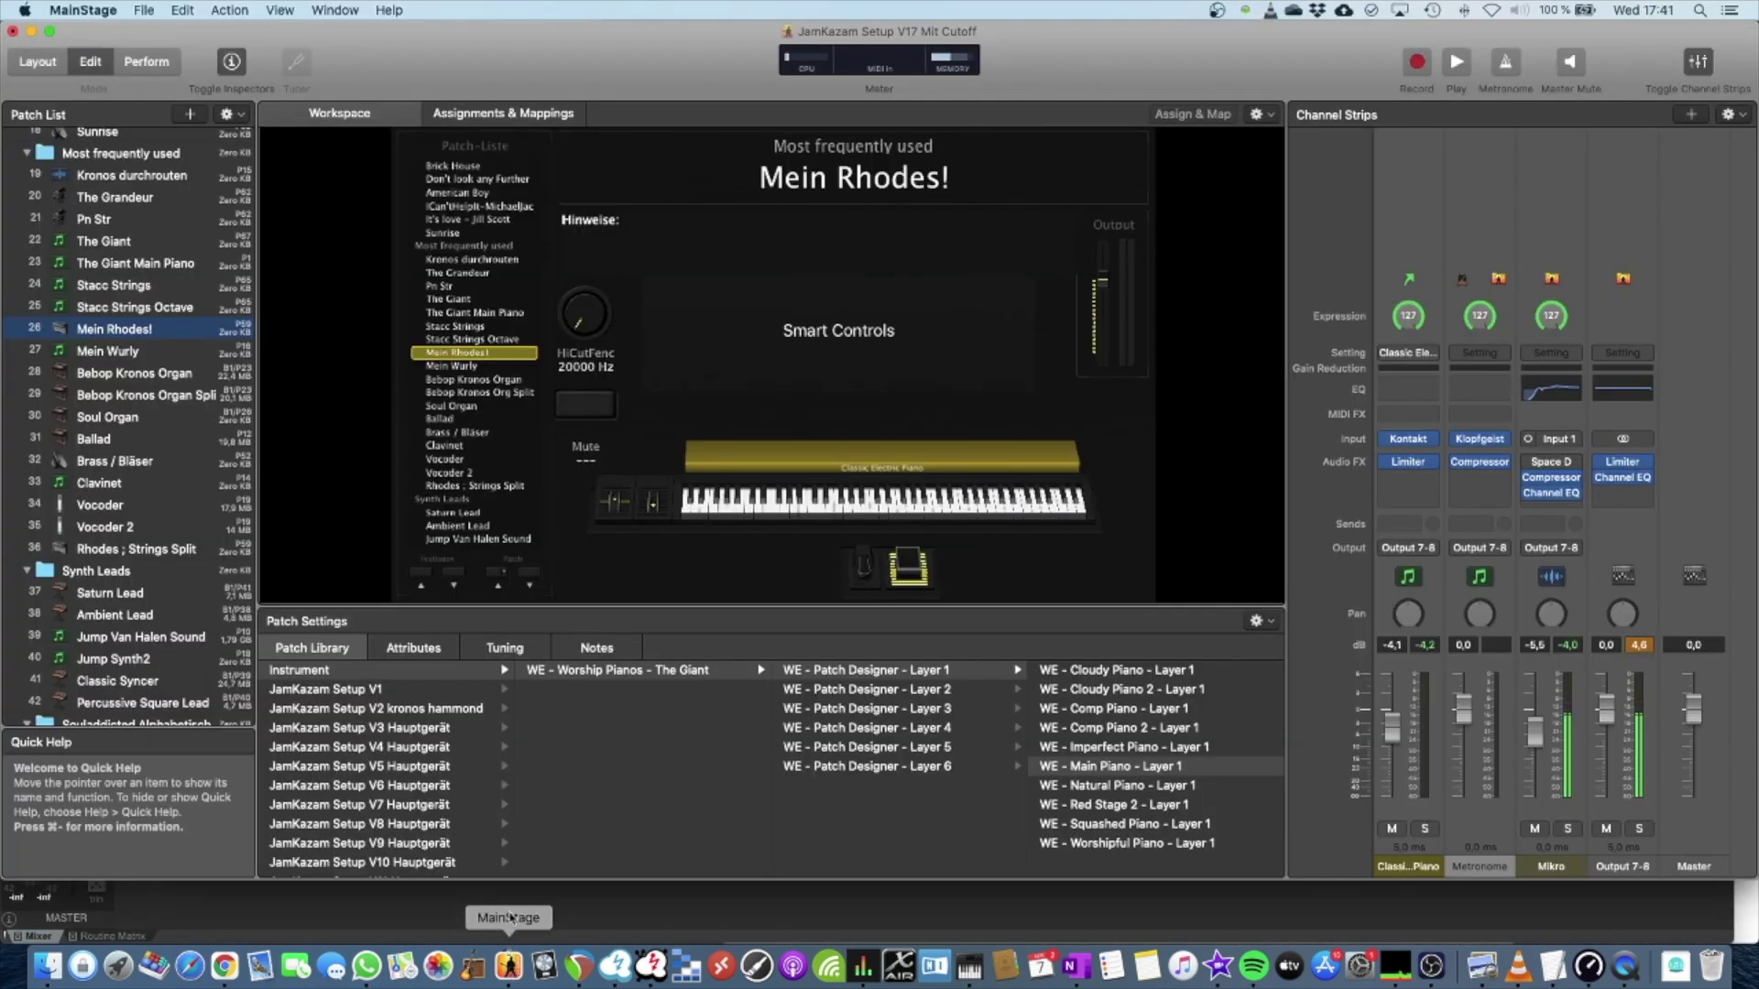
pyautogui.click(617, 967)
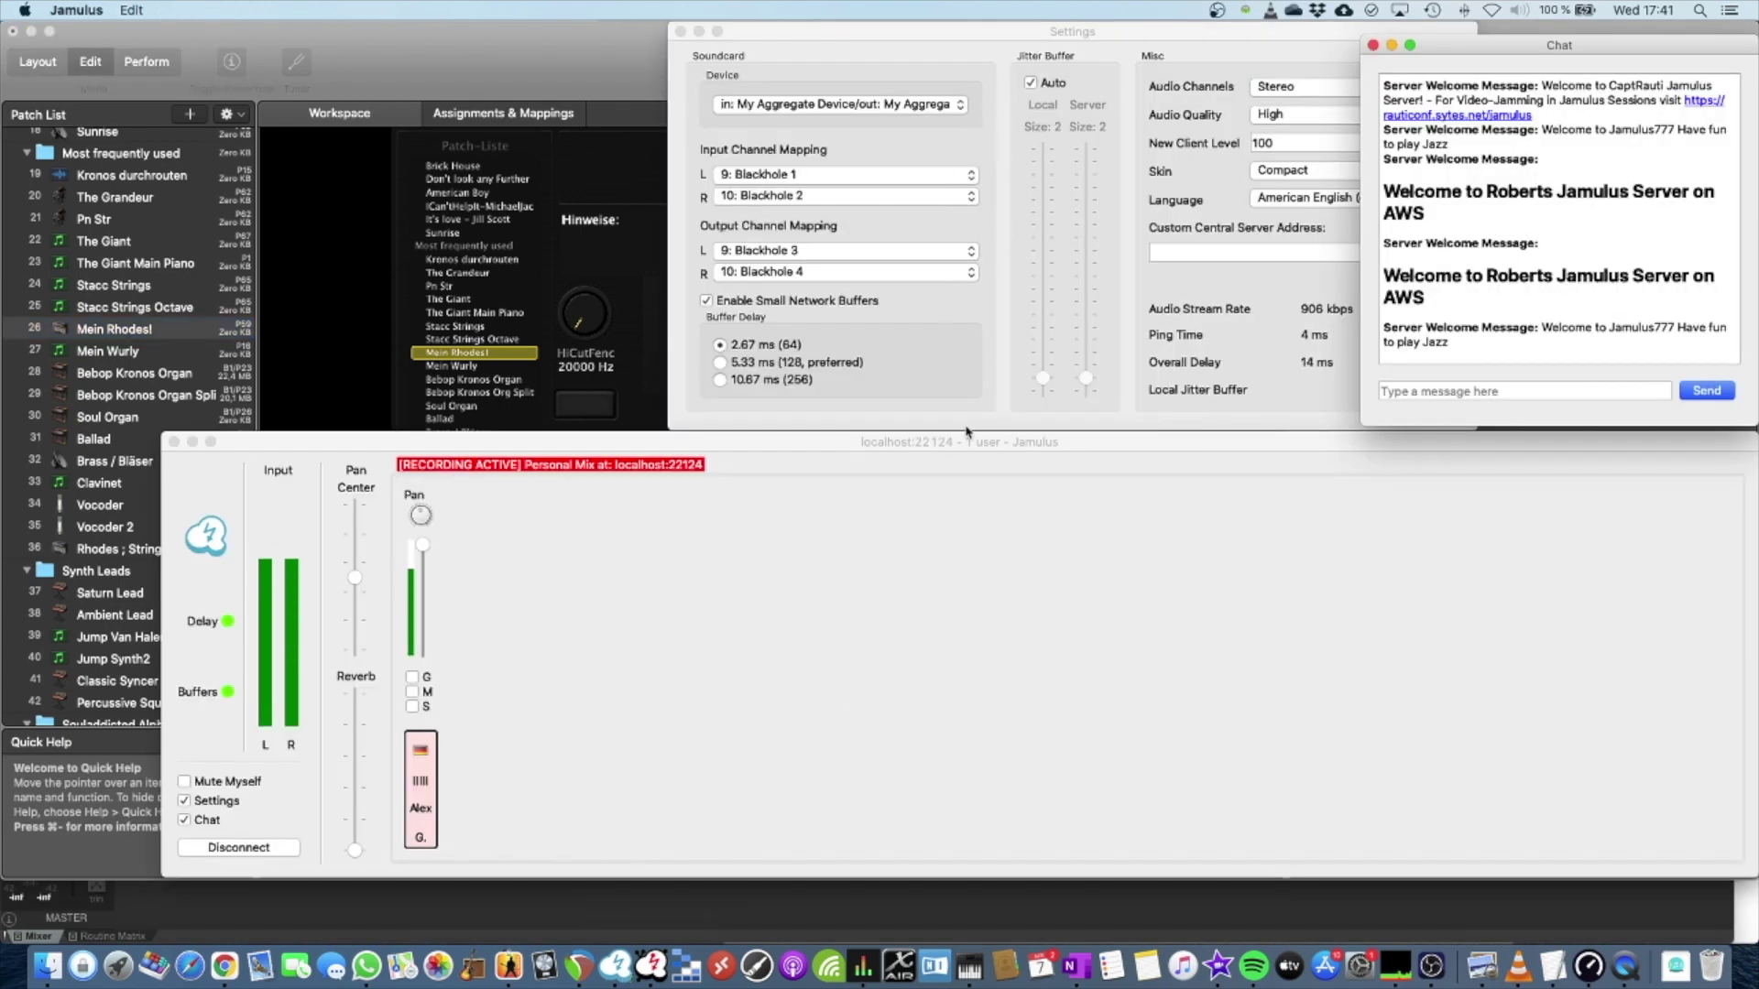
pyautogui.click(969, 967)
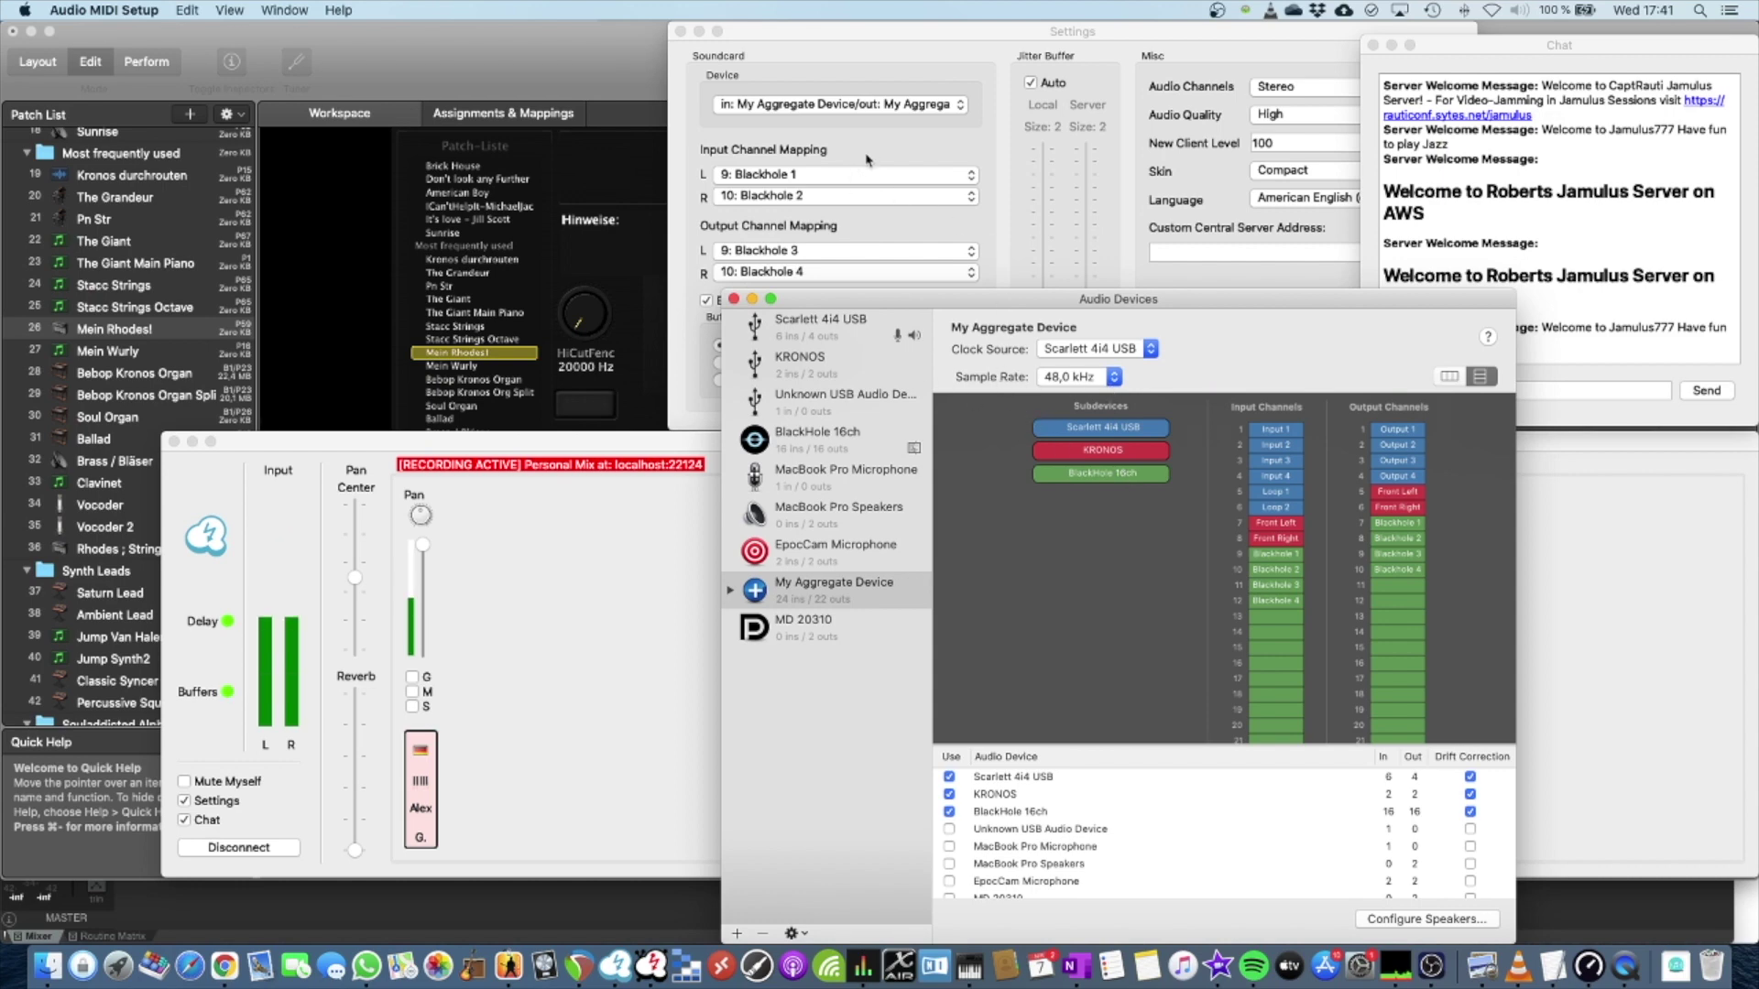
# Keep My Aggregate Device as the Jamulus soundcard, with left output on 9: Blackhole 3
pyautogui.click(857, 103)
pyautogui.click(856, 104)
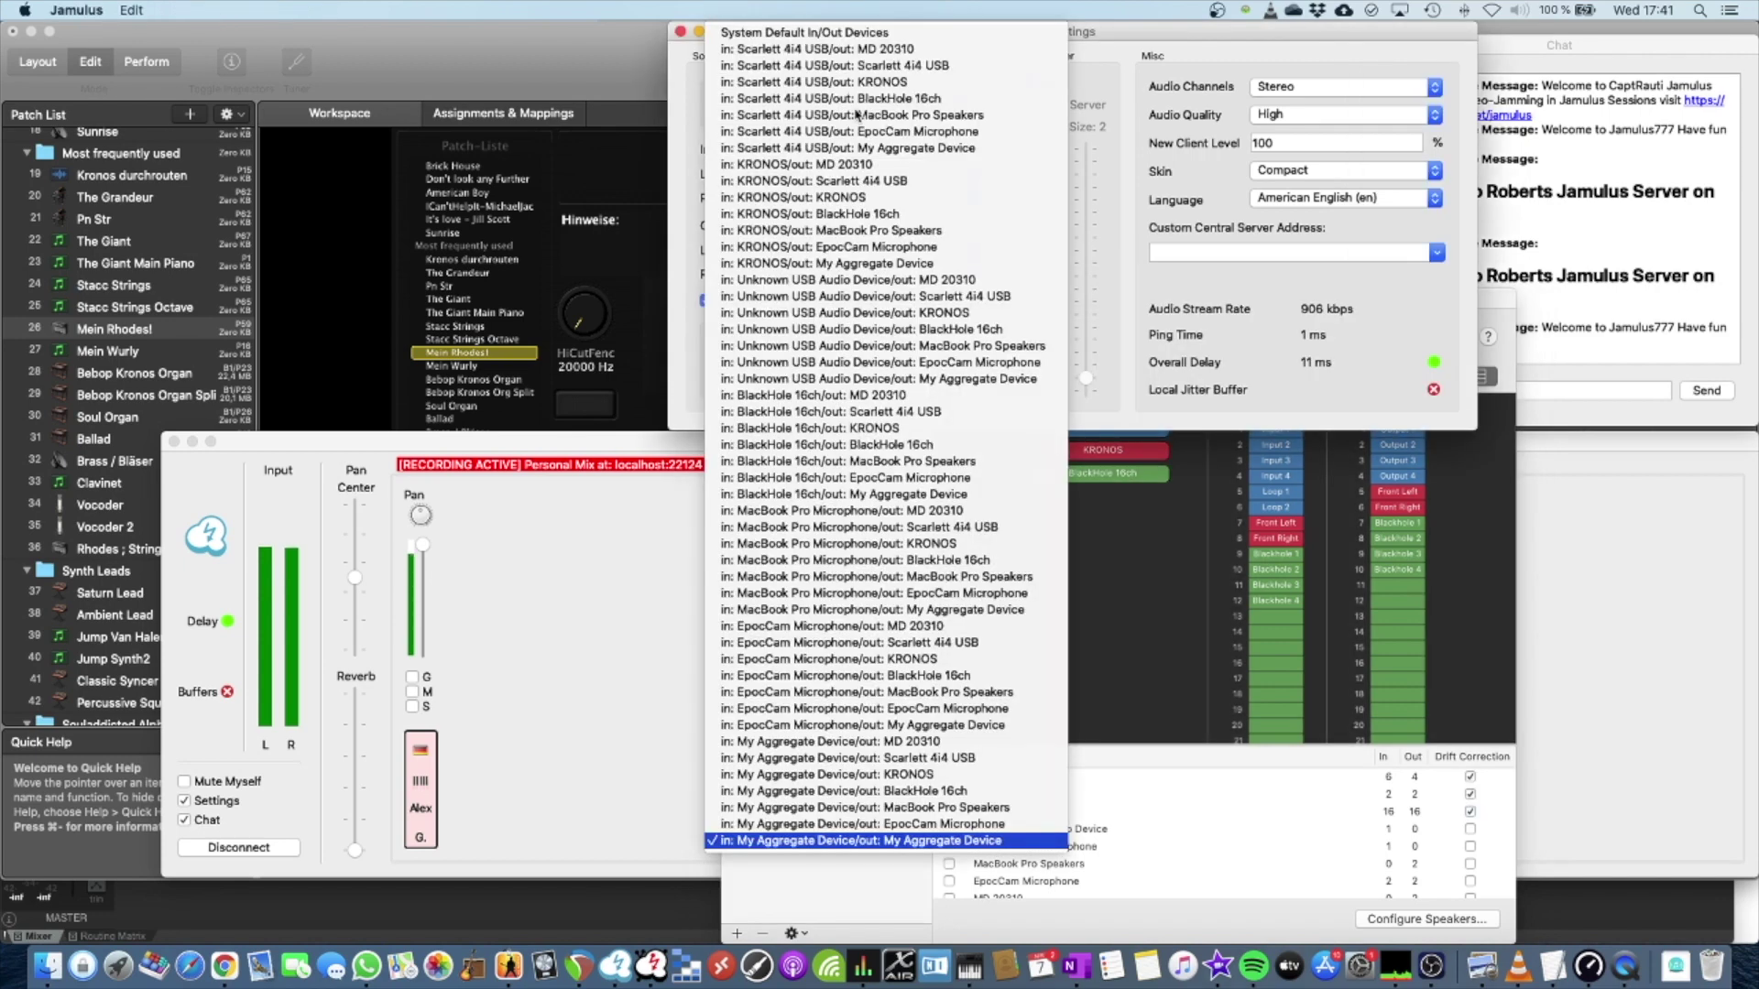
pyautogui.click(946, 840)
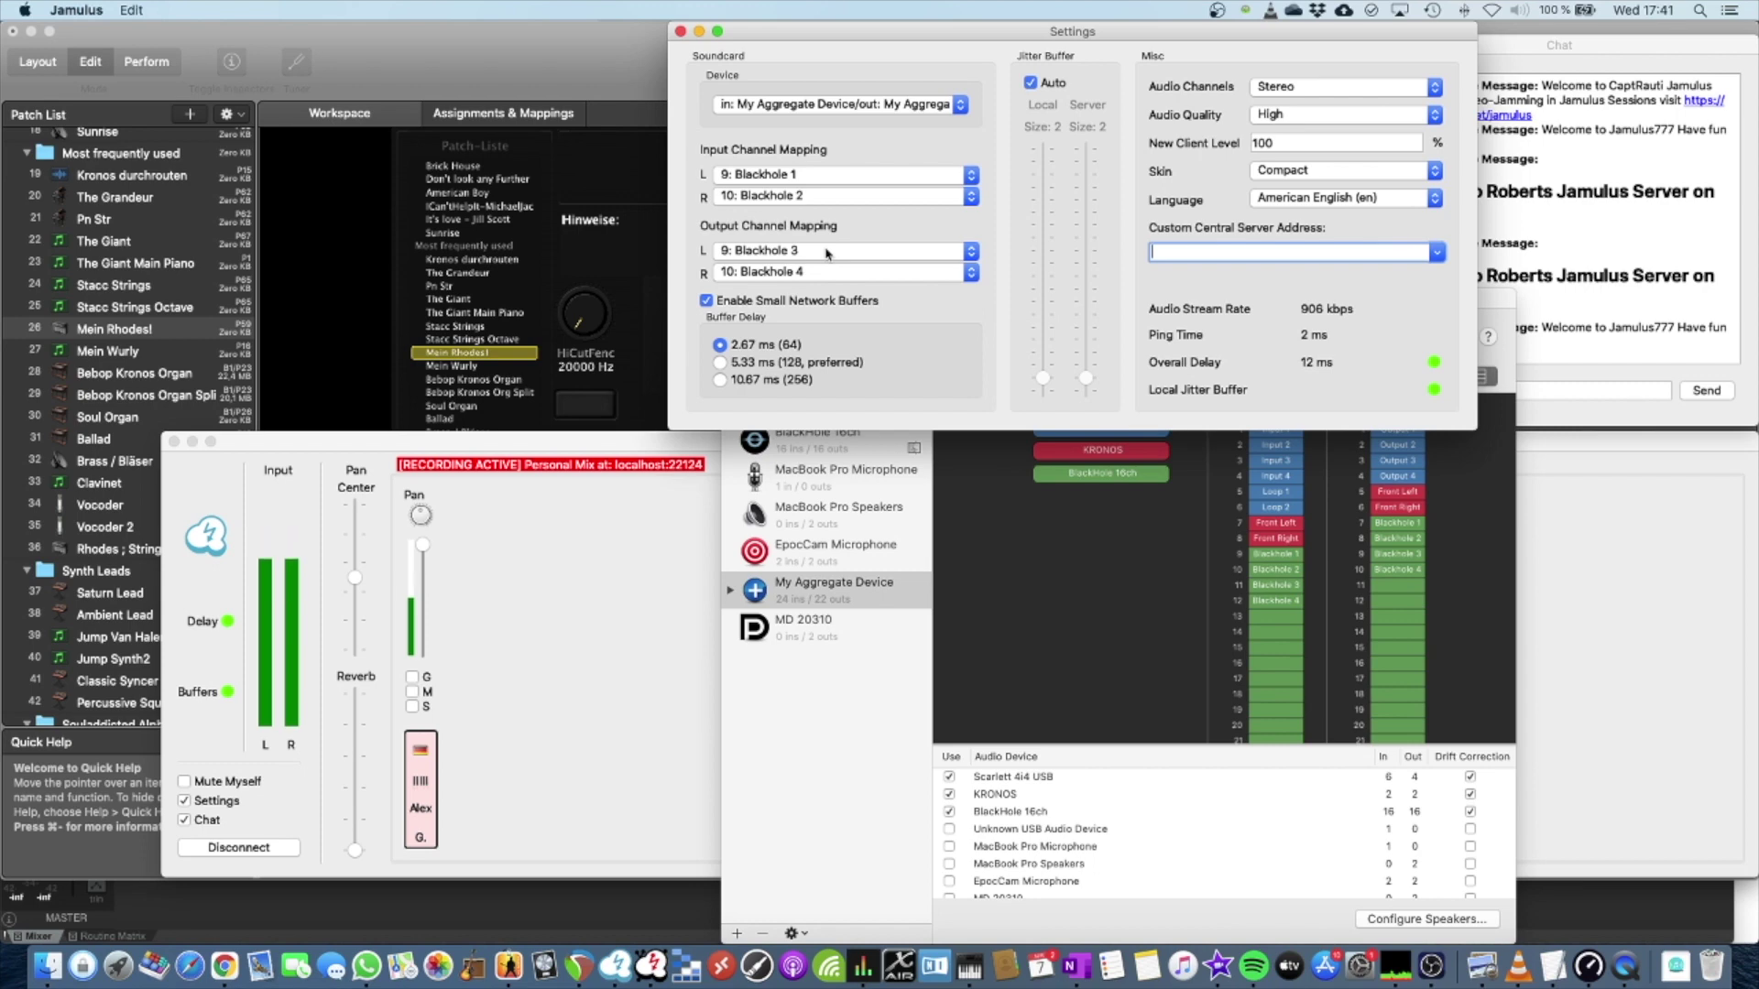
pyautogui.click(827, 254)
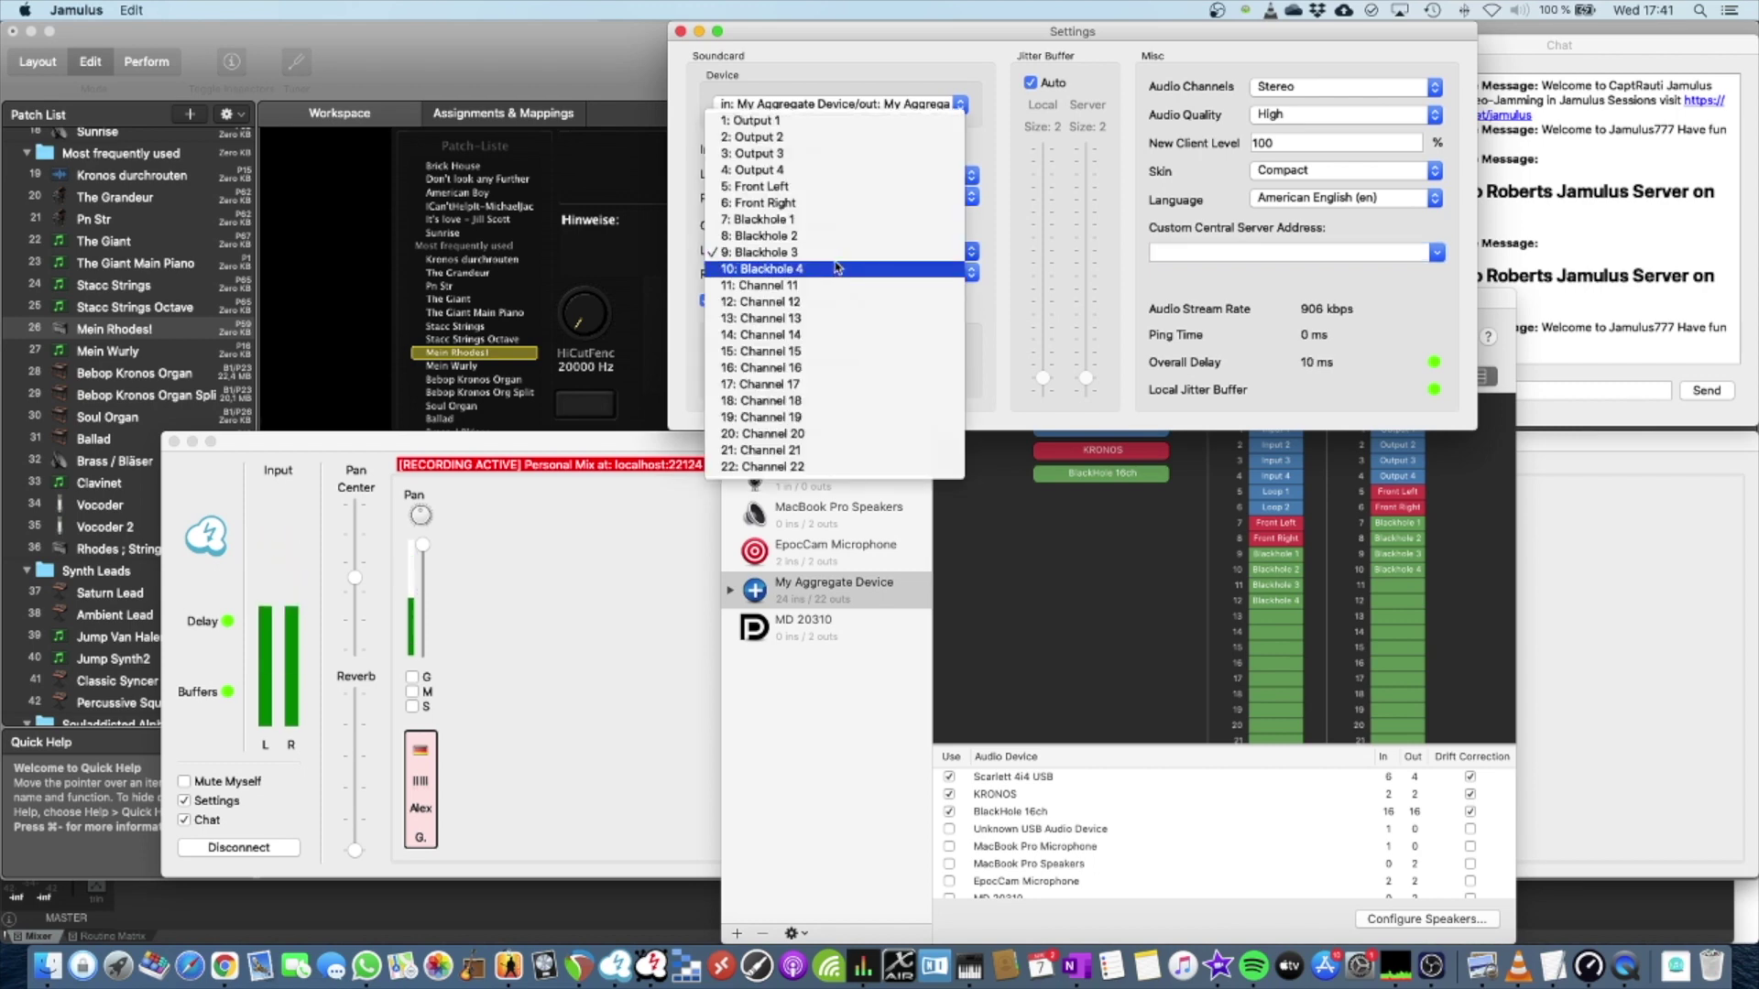
pyautogui.click(836, 261)
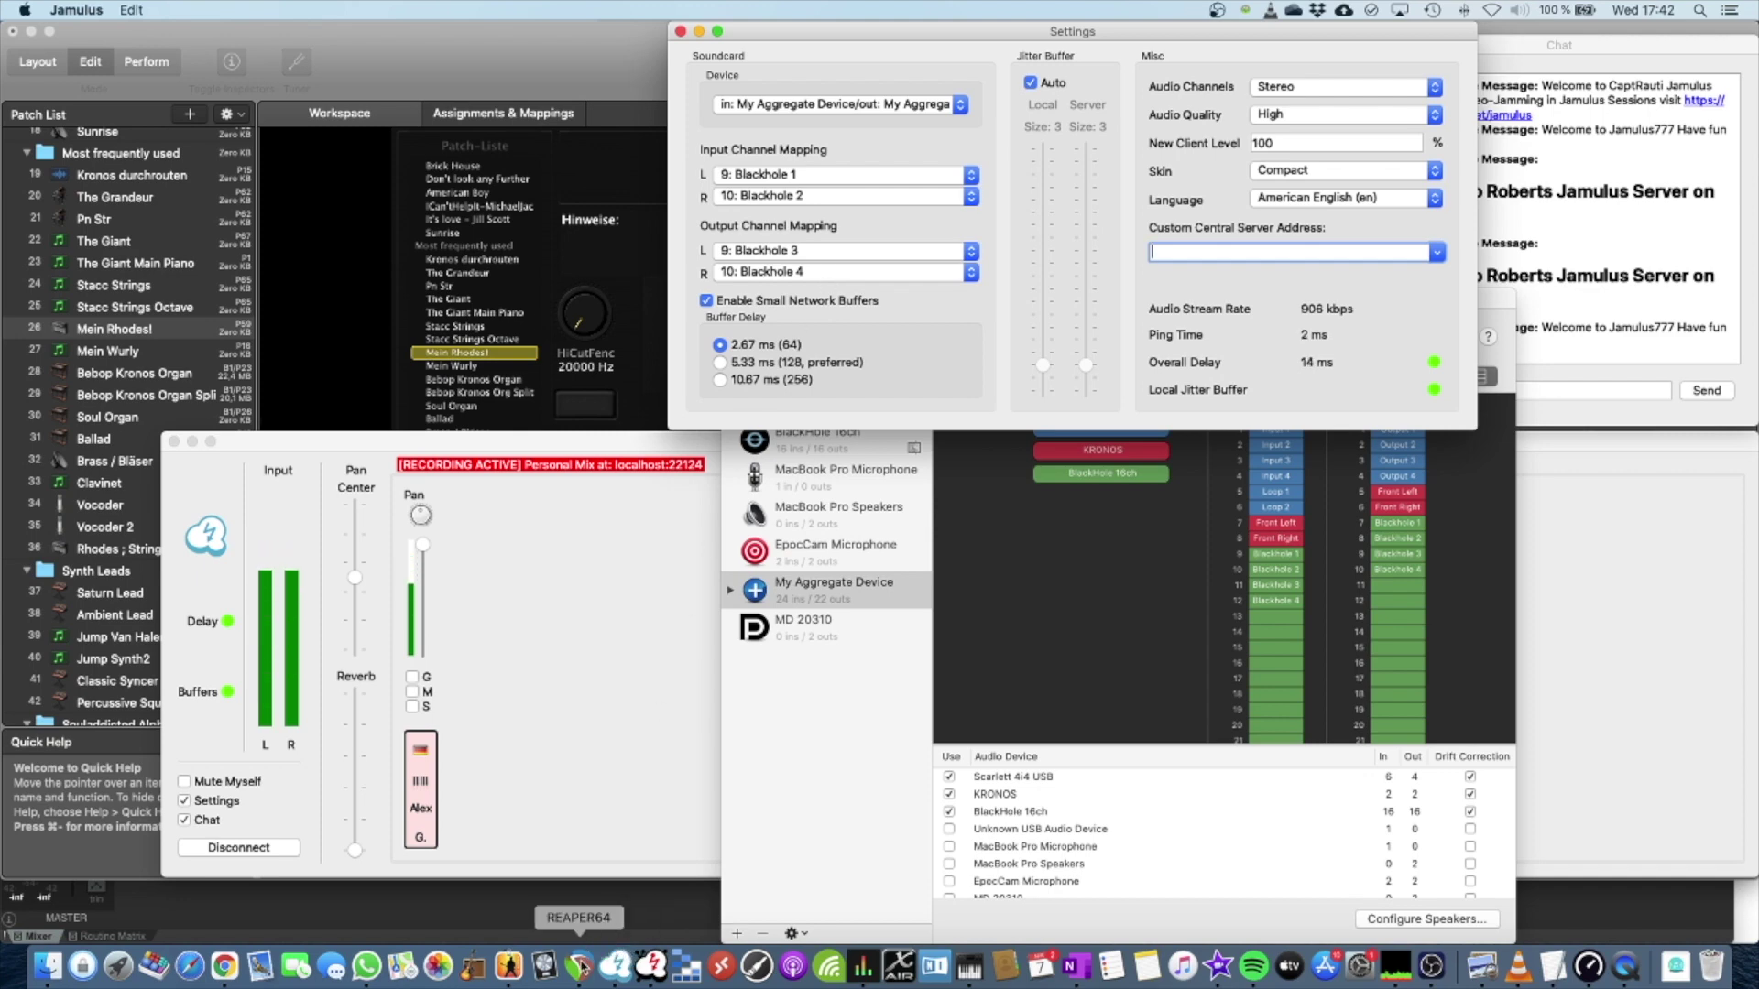
# Insert a new track in REAPER
pyautogui.click(579, 963)
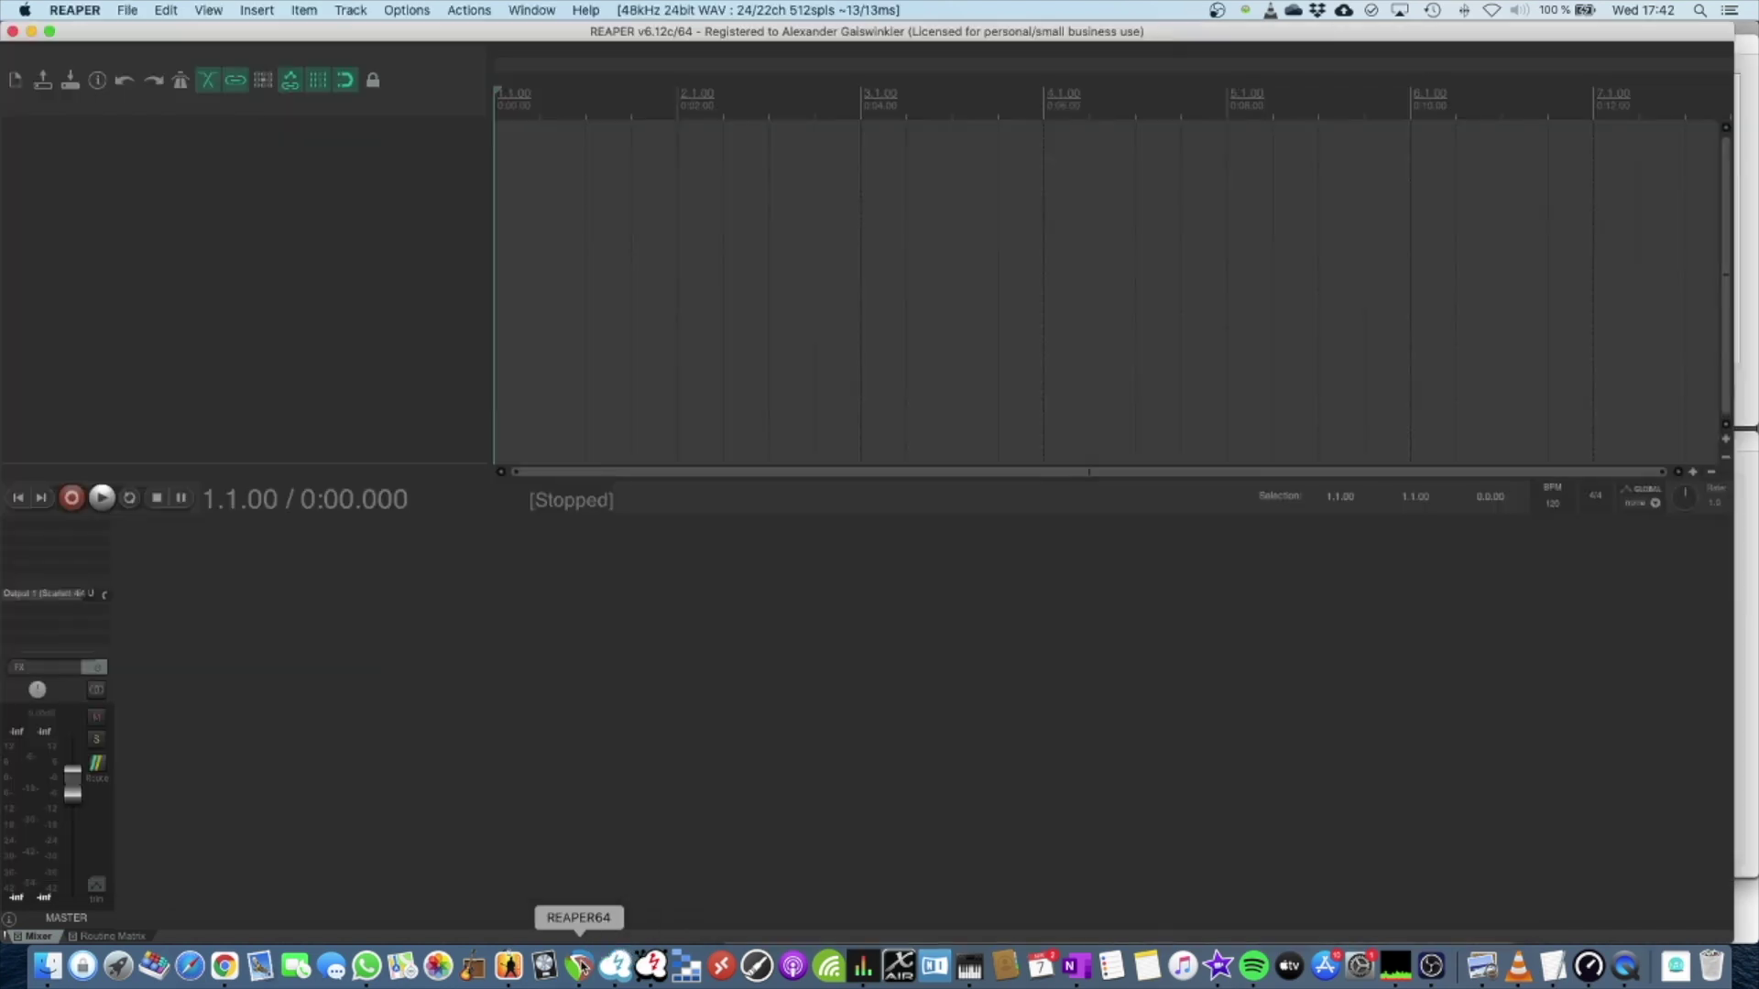
pyautogui.rightClick(266, 194)
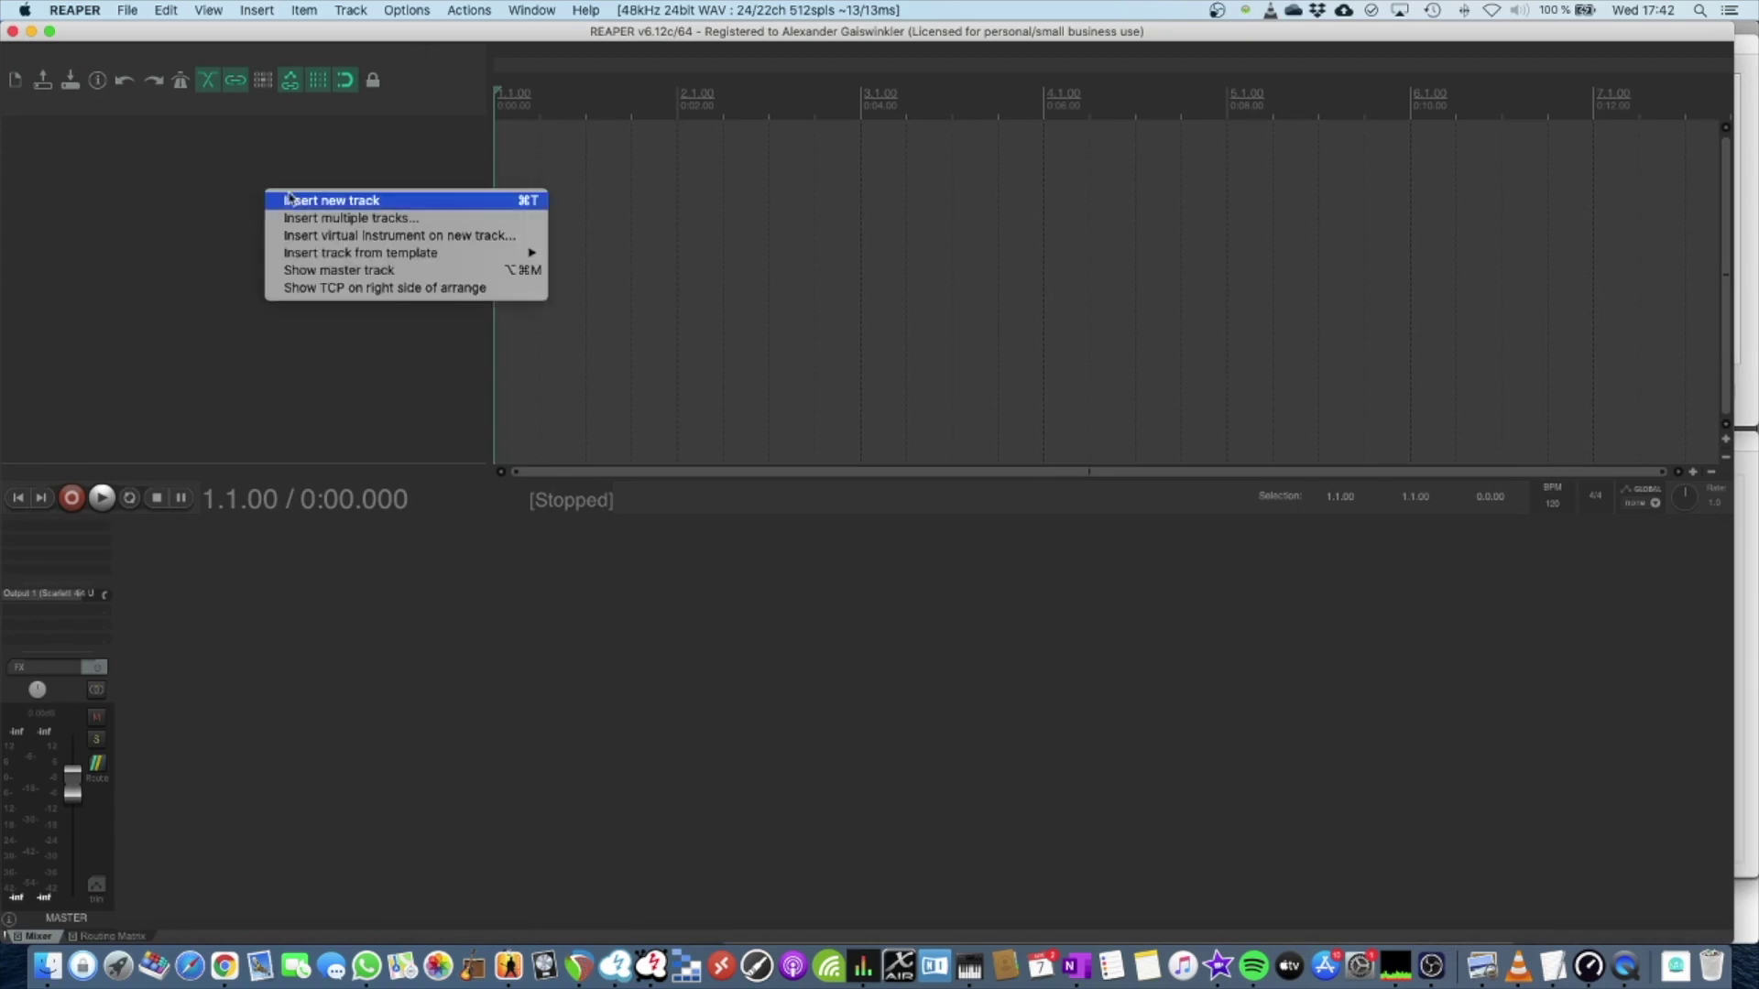
pyautogui.click(337, 204)
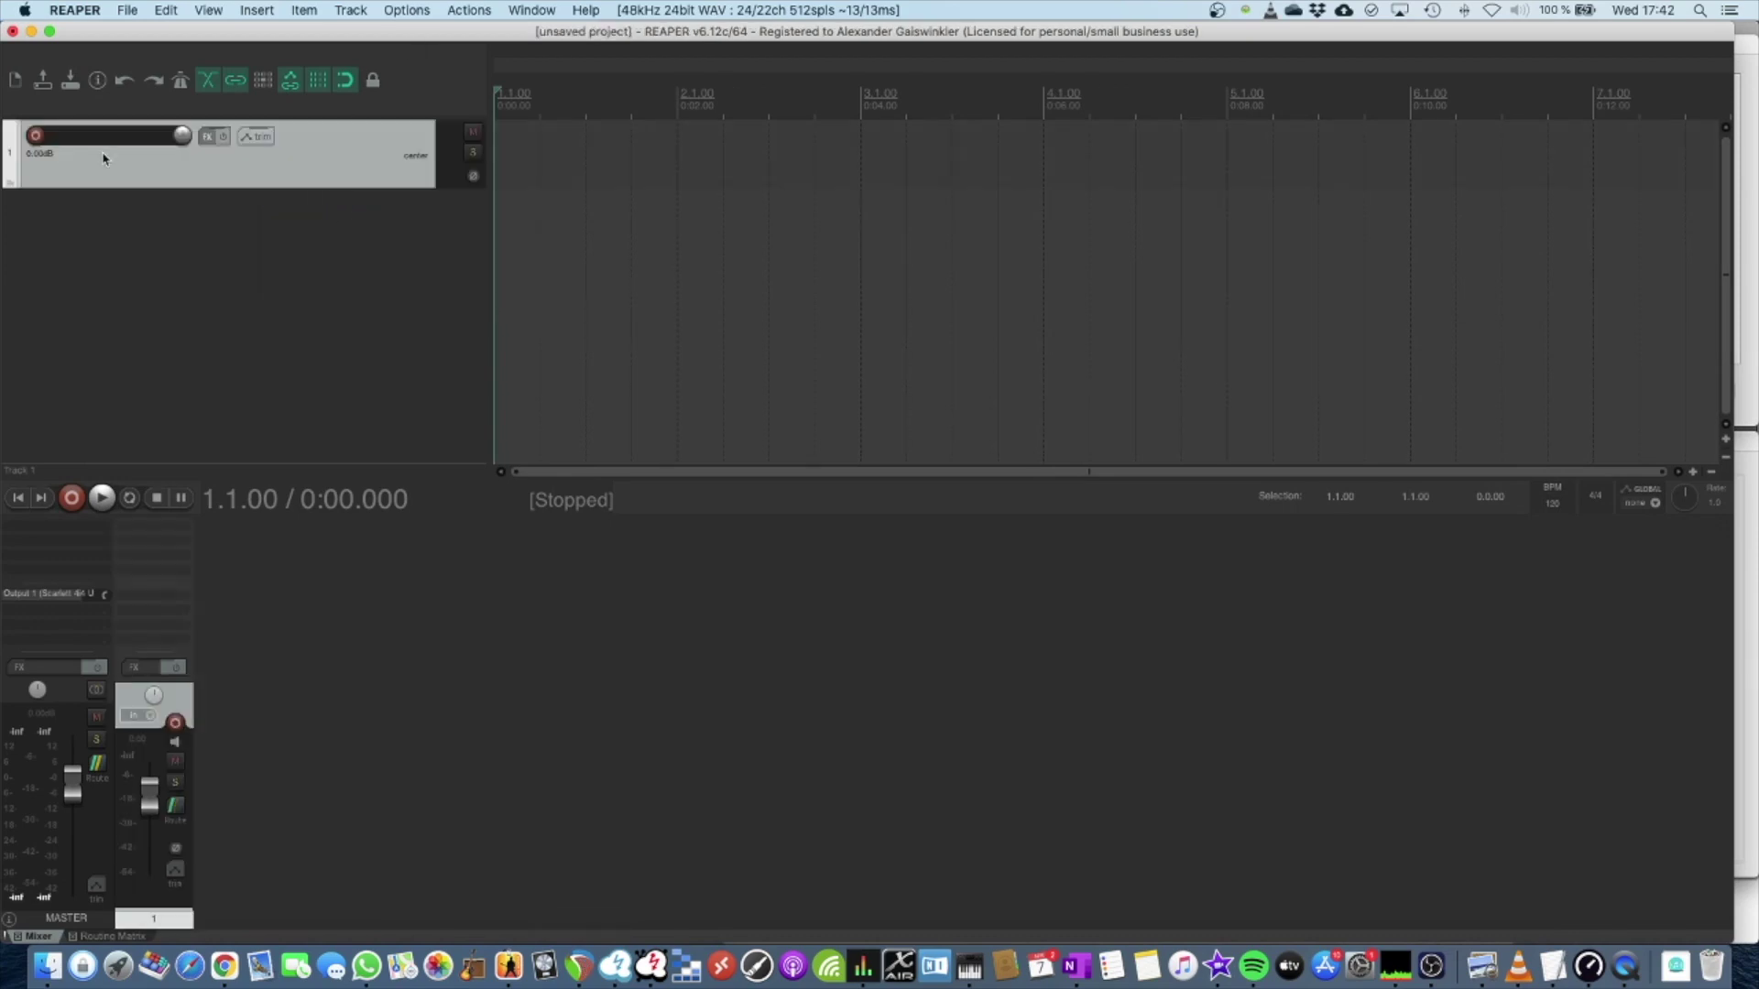
# Arm Track 1 and set its input to stereo Input 3 / Input 4 (BlackHole 16ch)
pyautogui.click(36, 137)
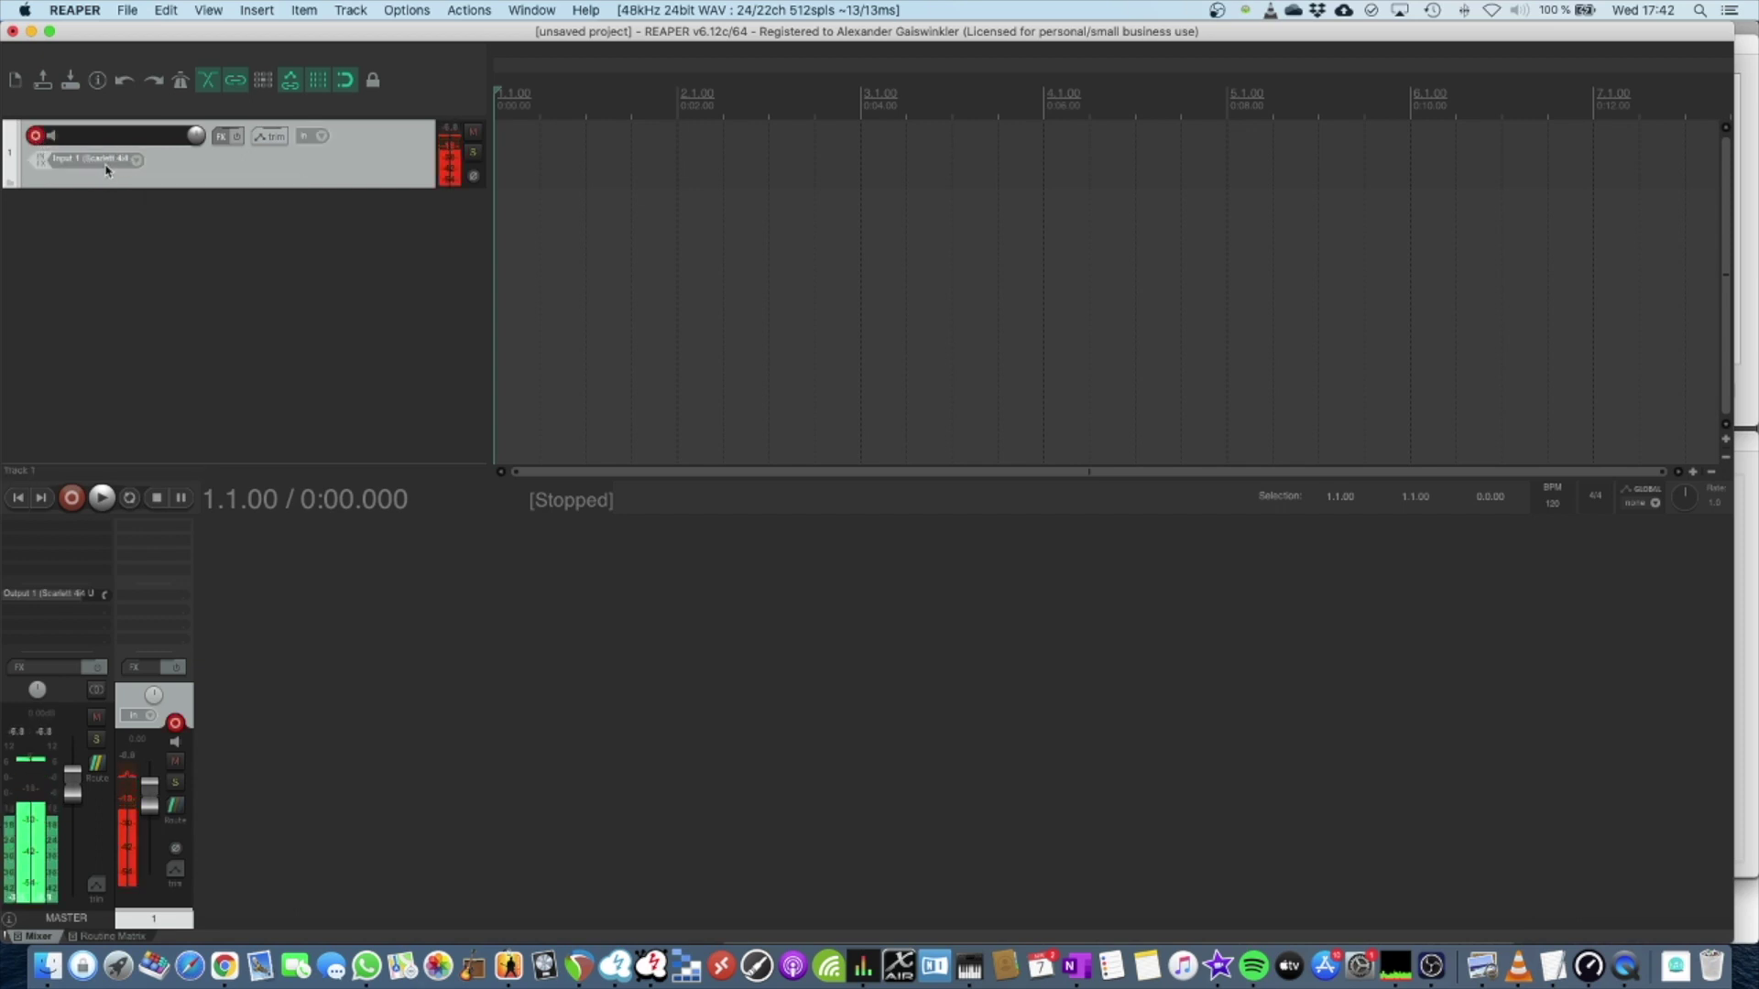
pyautogui.click(135, 162)
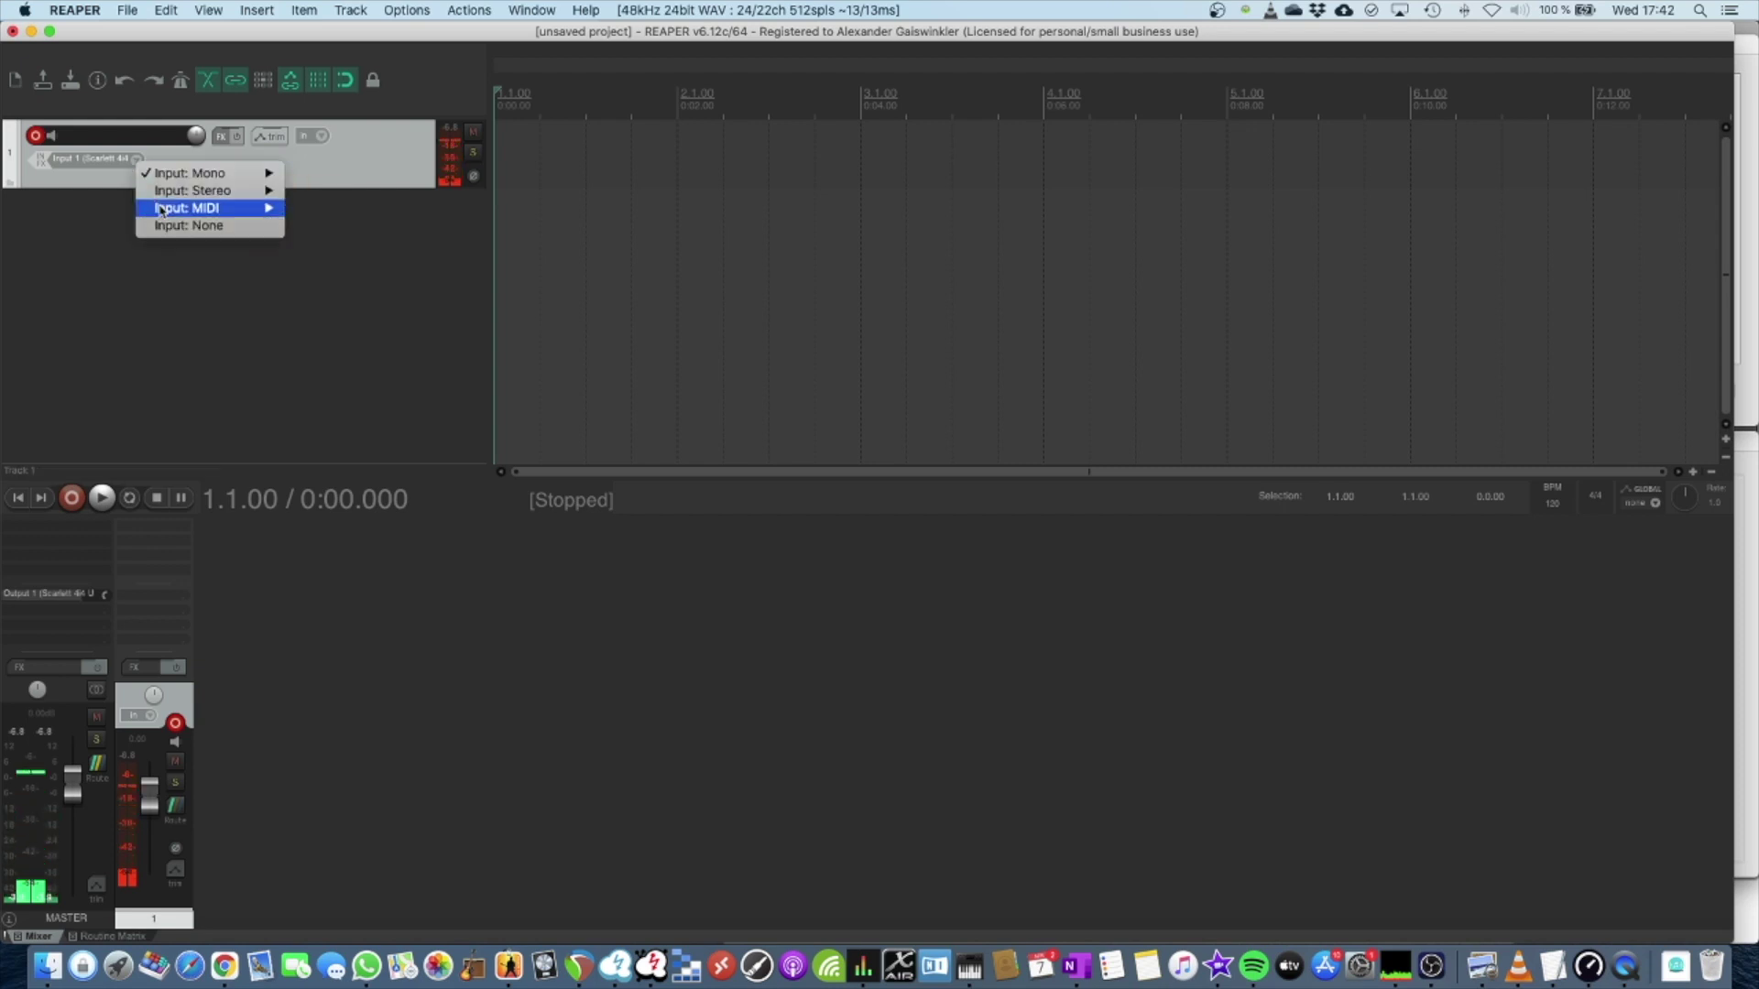
pyautogui.moveTo(207, 206)
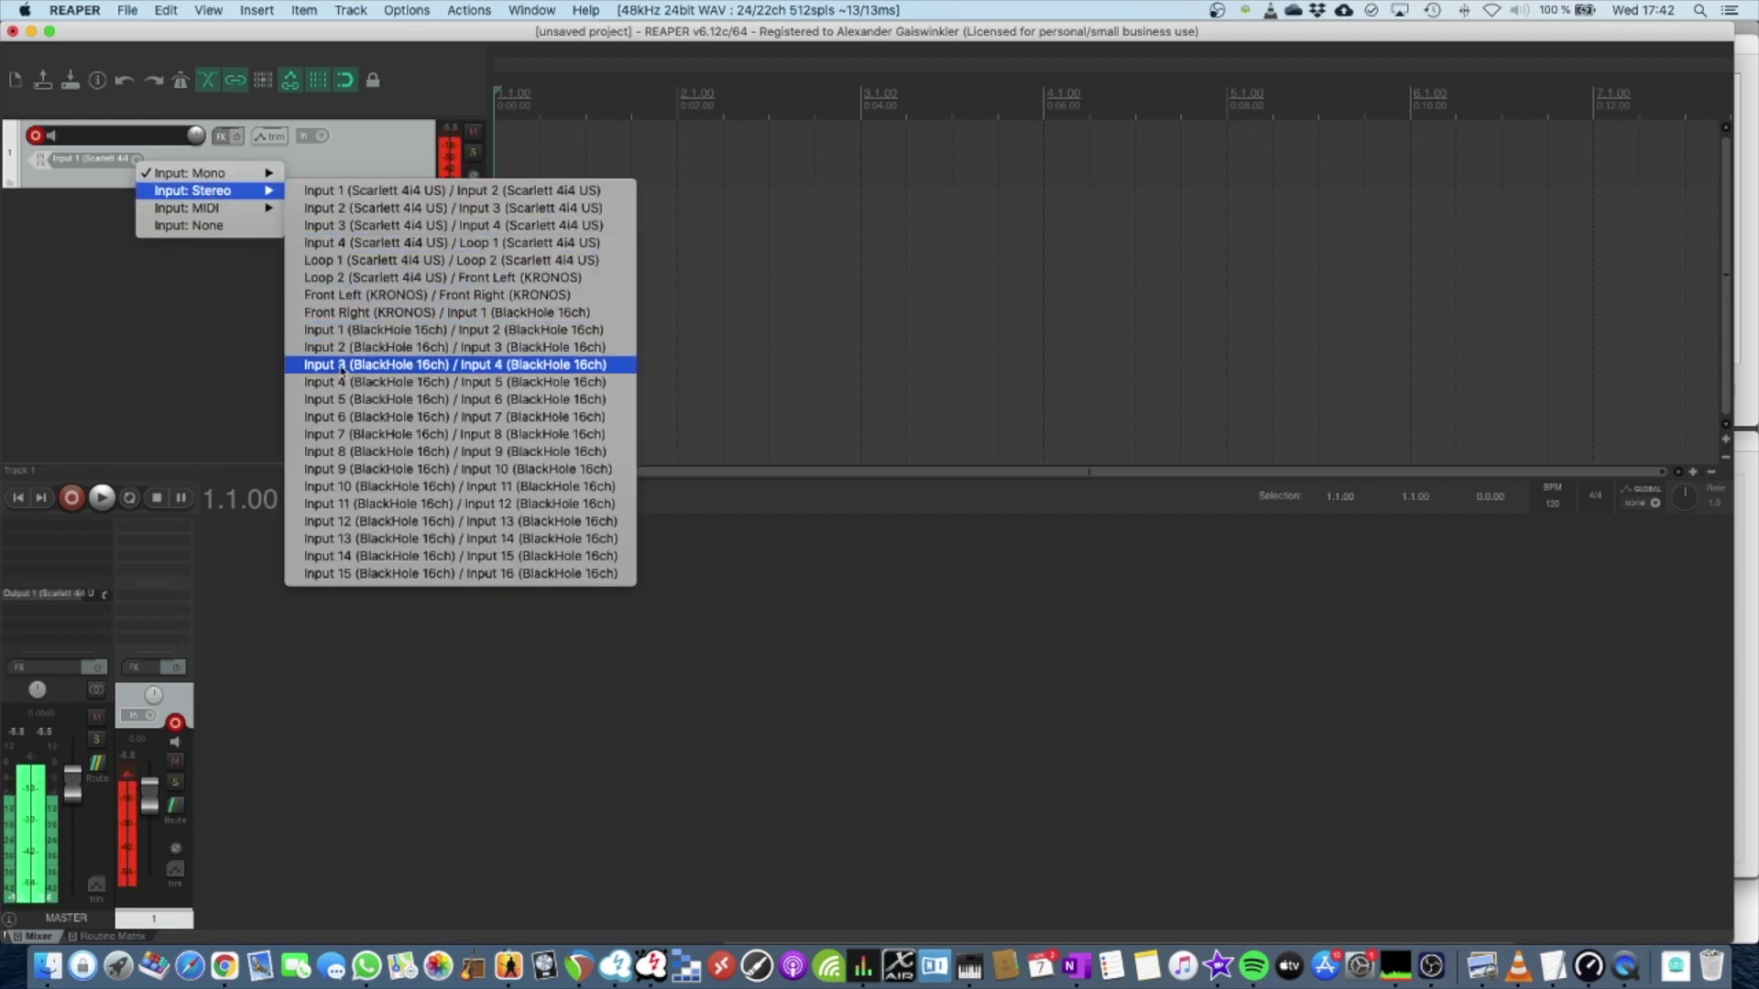
pyautogui.click(513, 367)
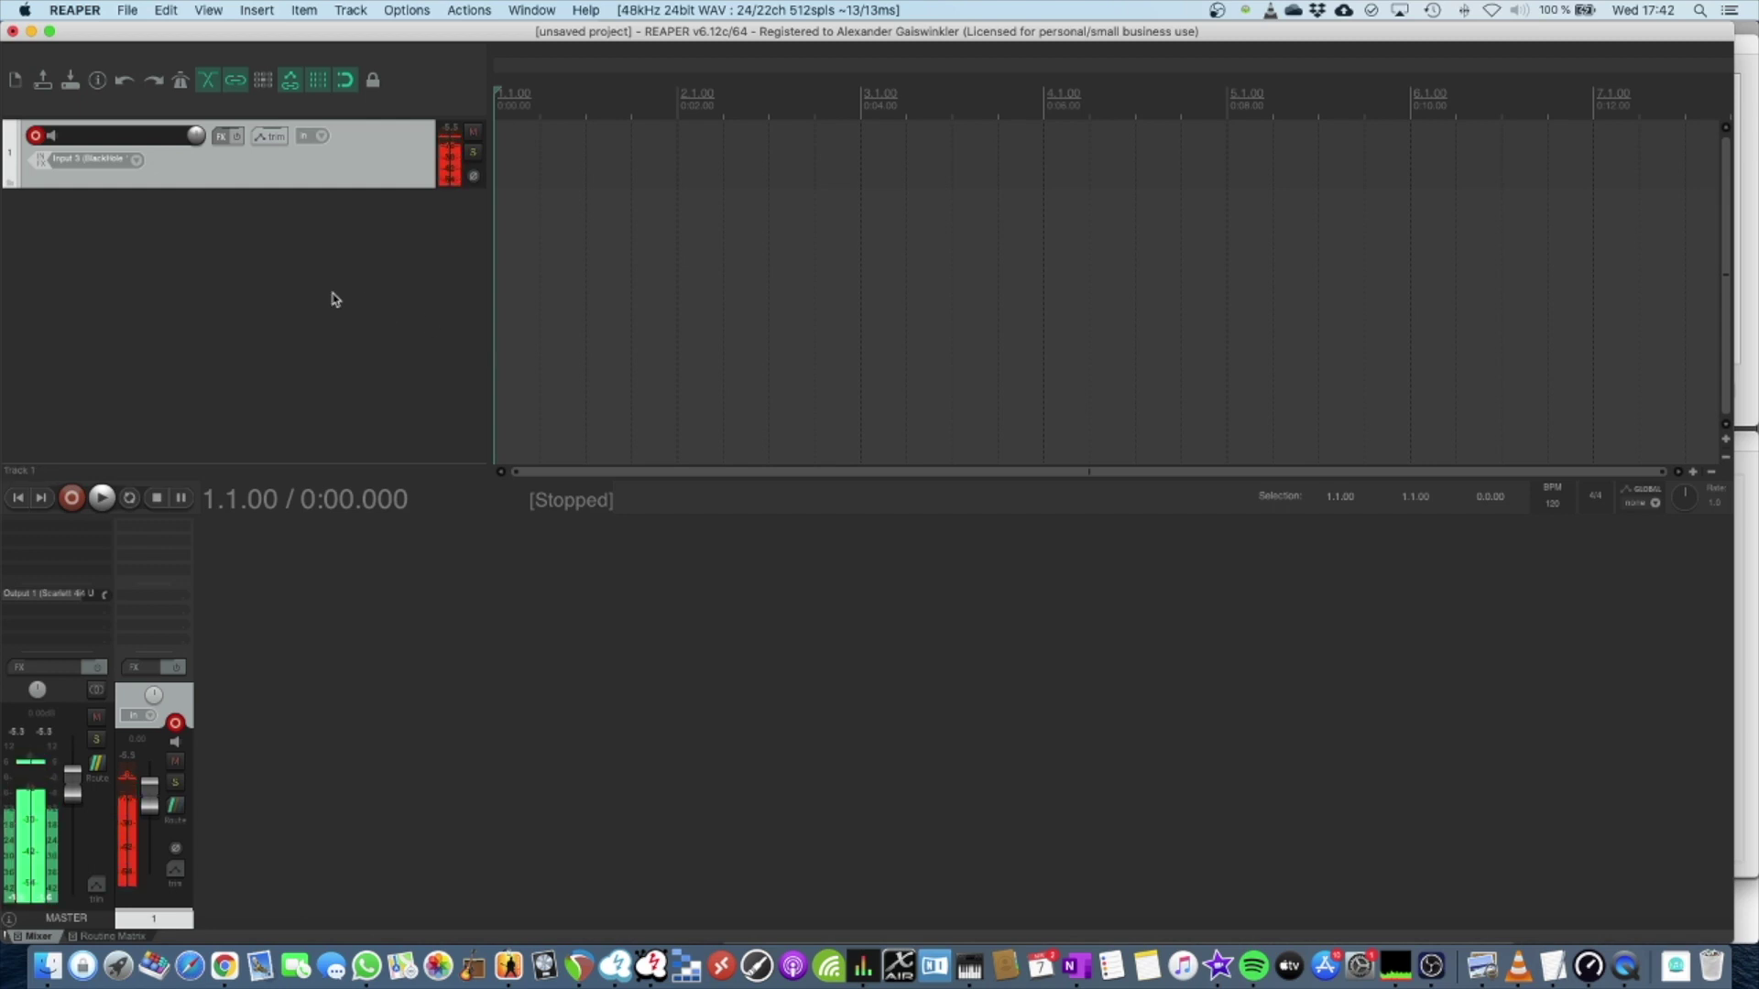
pyautogui.click(615, 966)
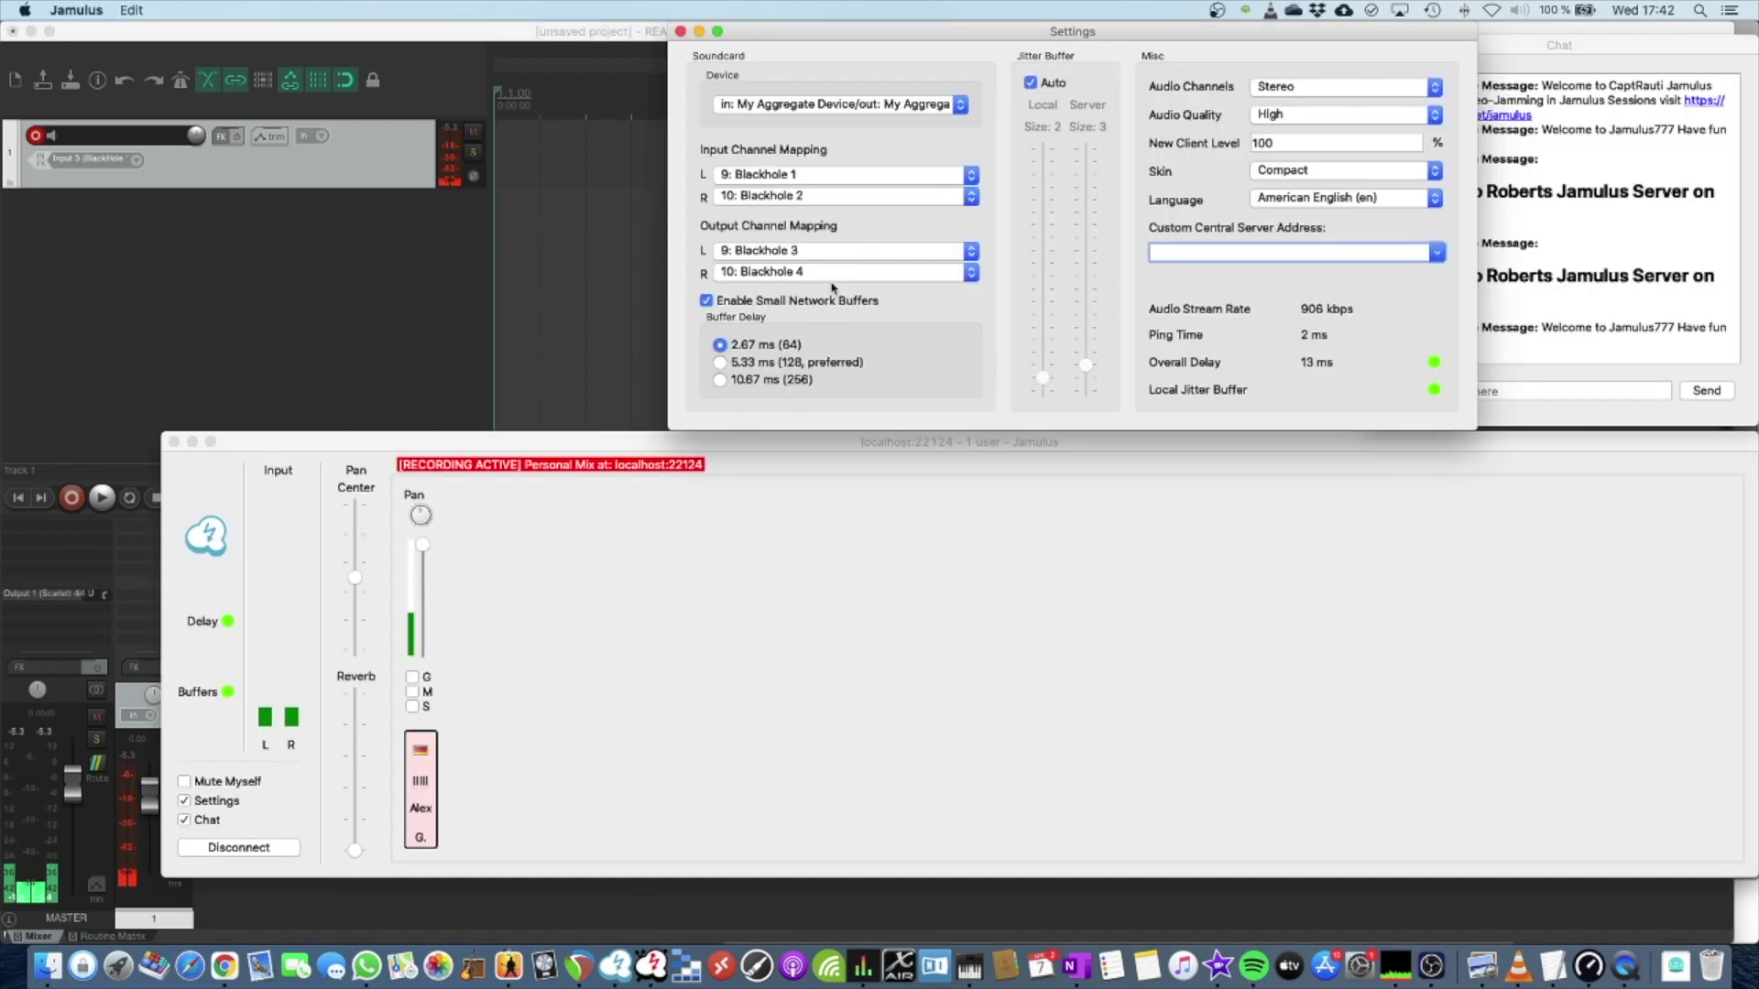
# Toggle Track 1's record monitoring off and back on, then start recording
pyautogui.click(156, 279)
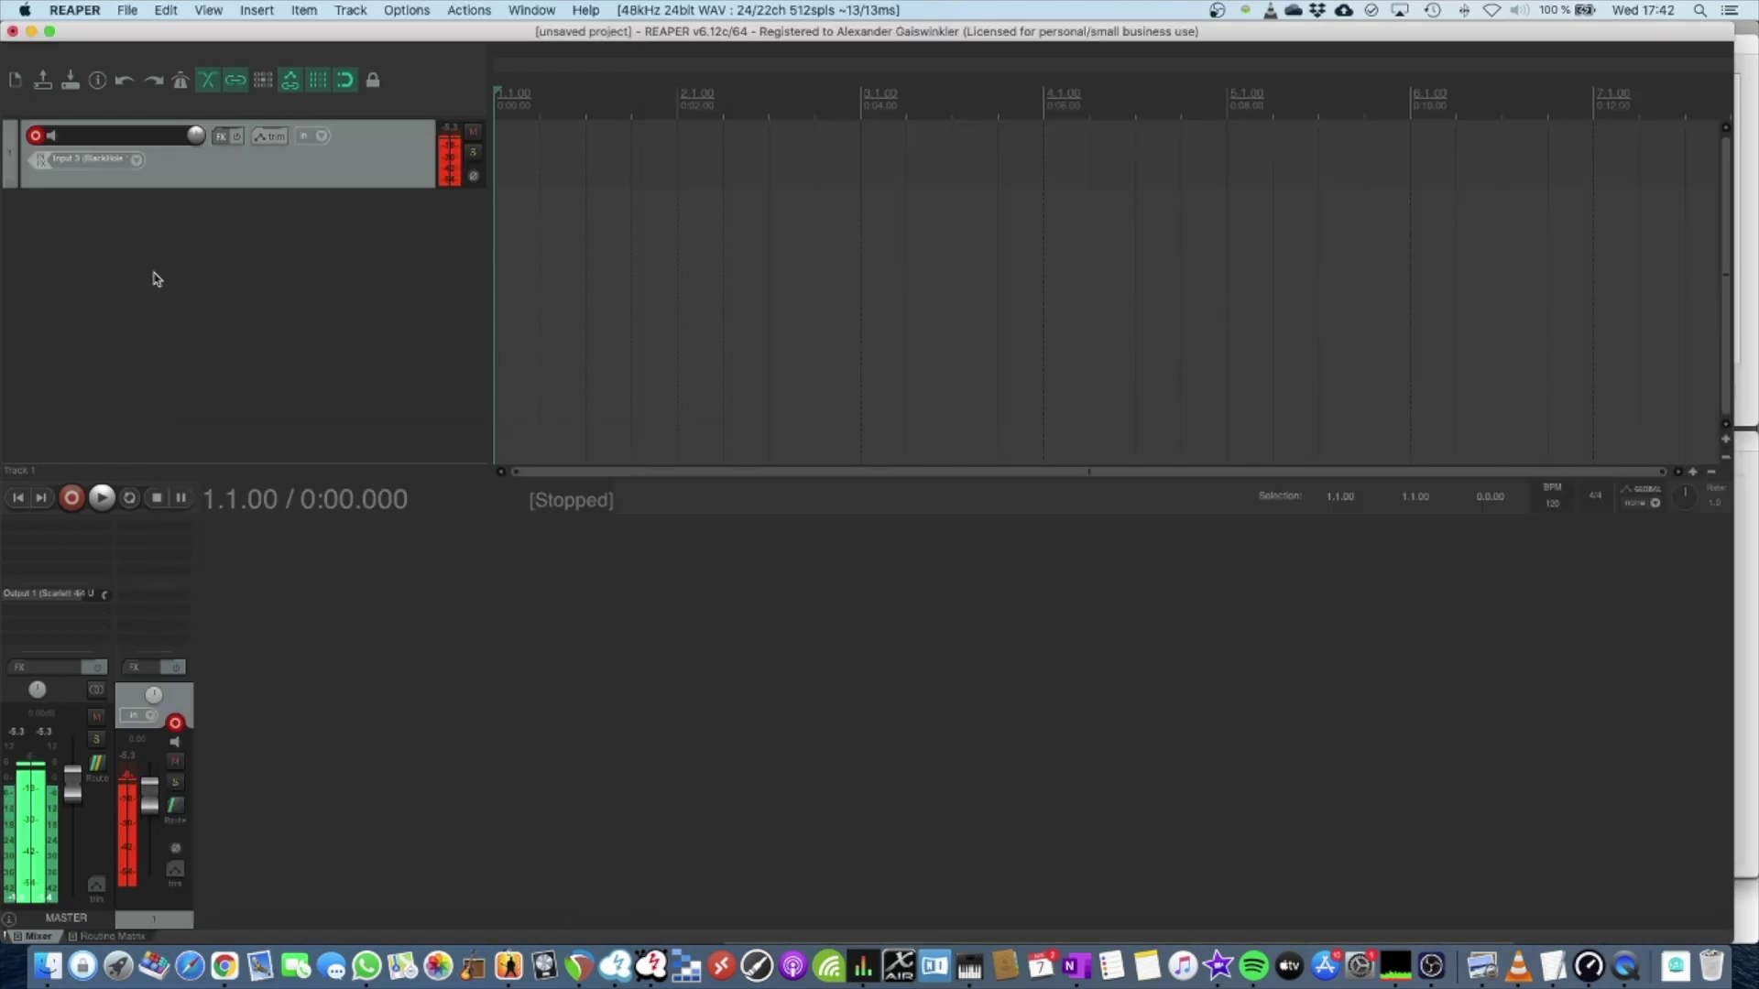
pyautogui.click(53, 136)
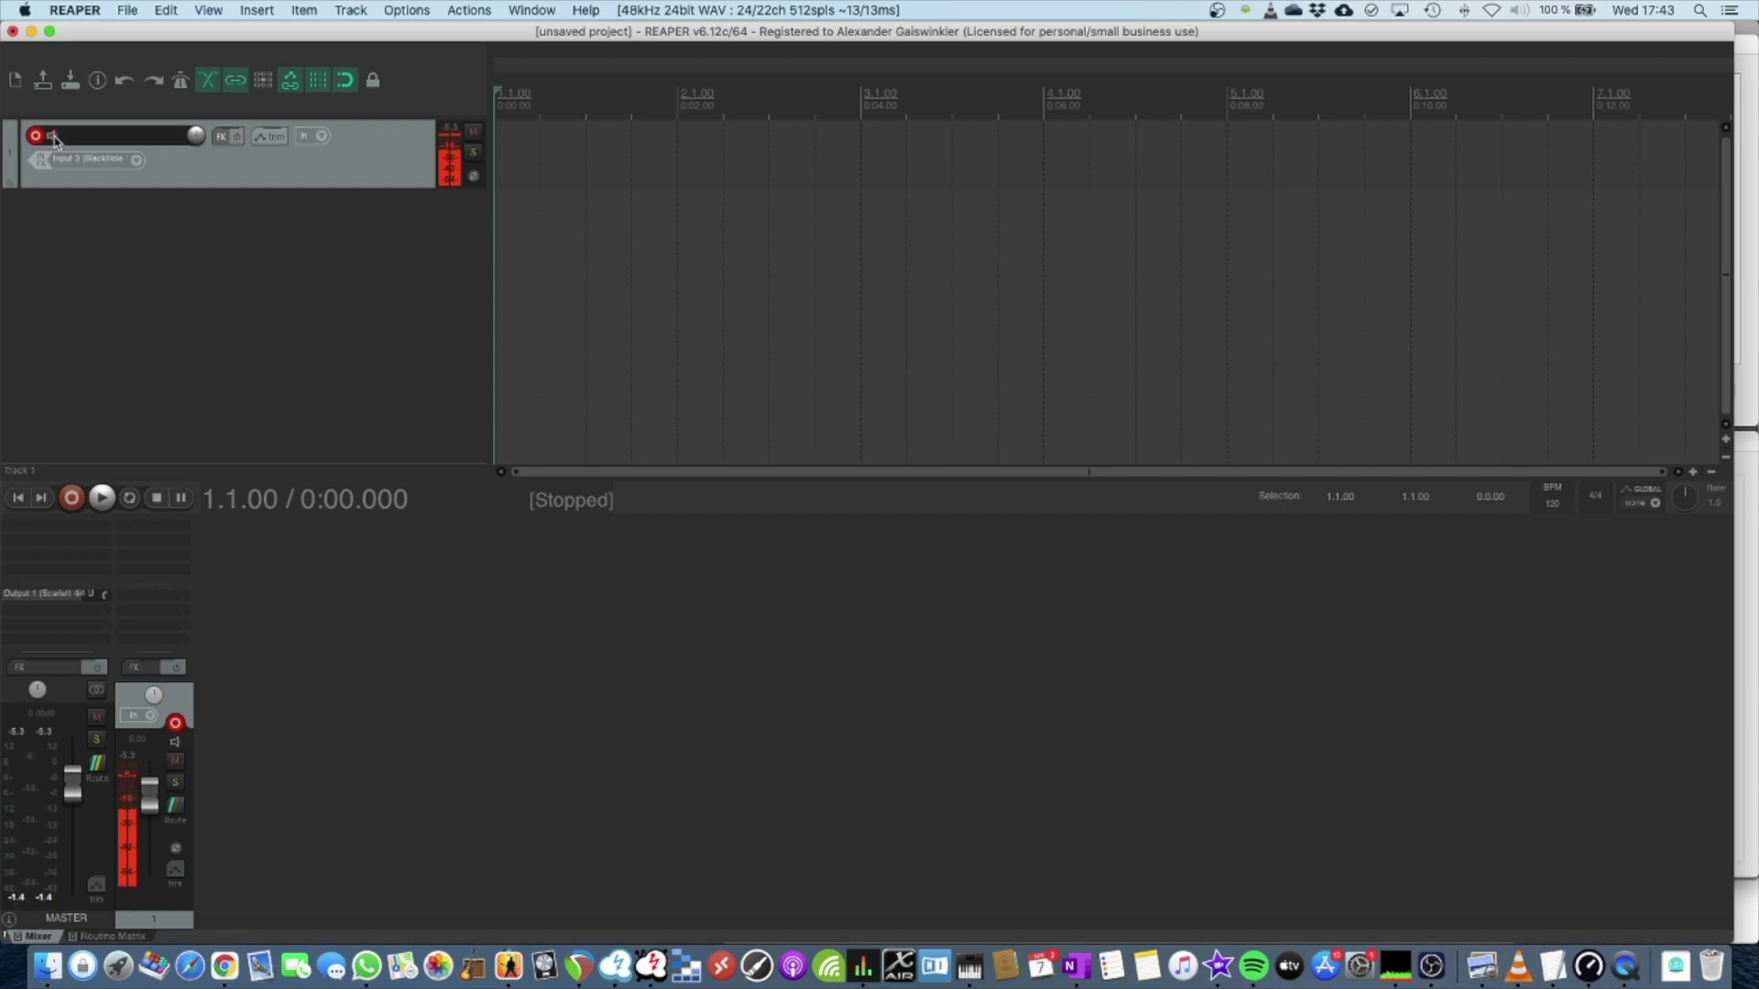
pyautogui.click(54, 137)
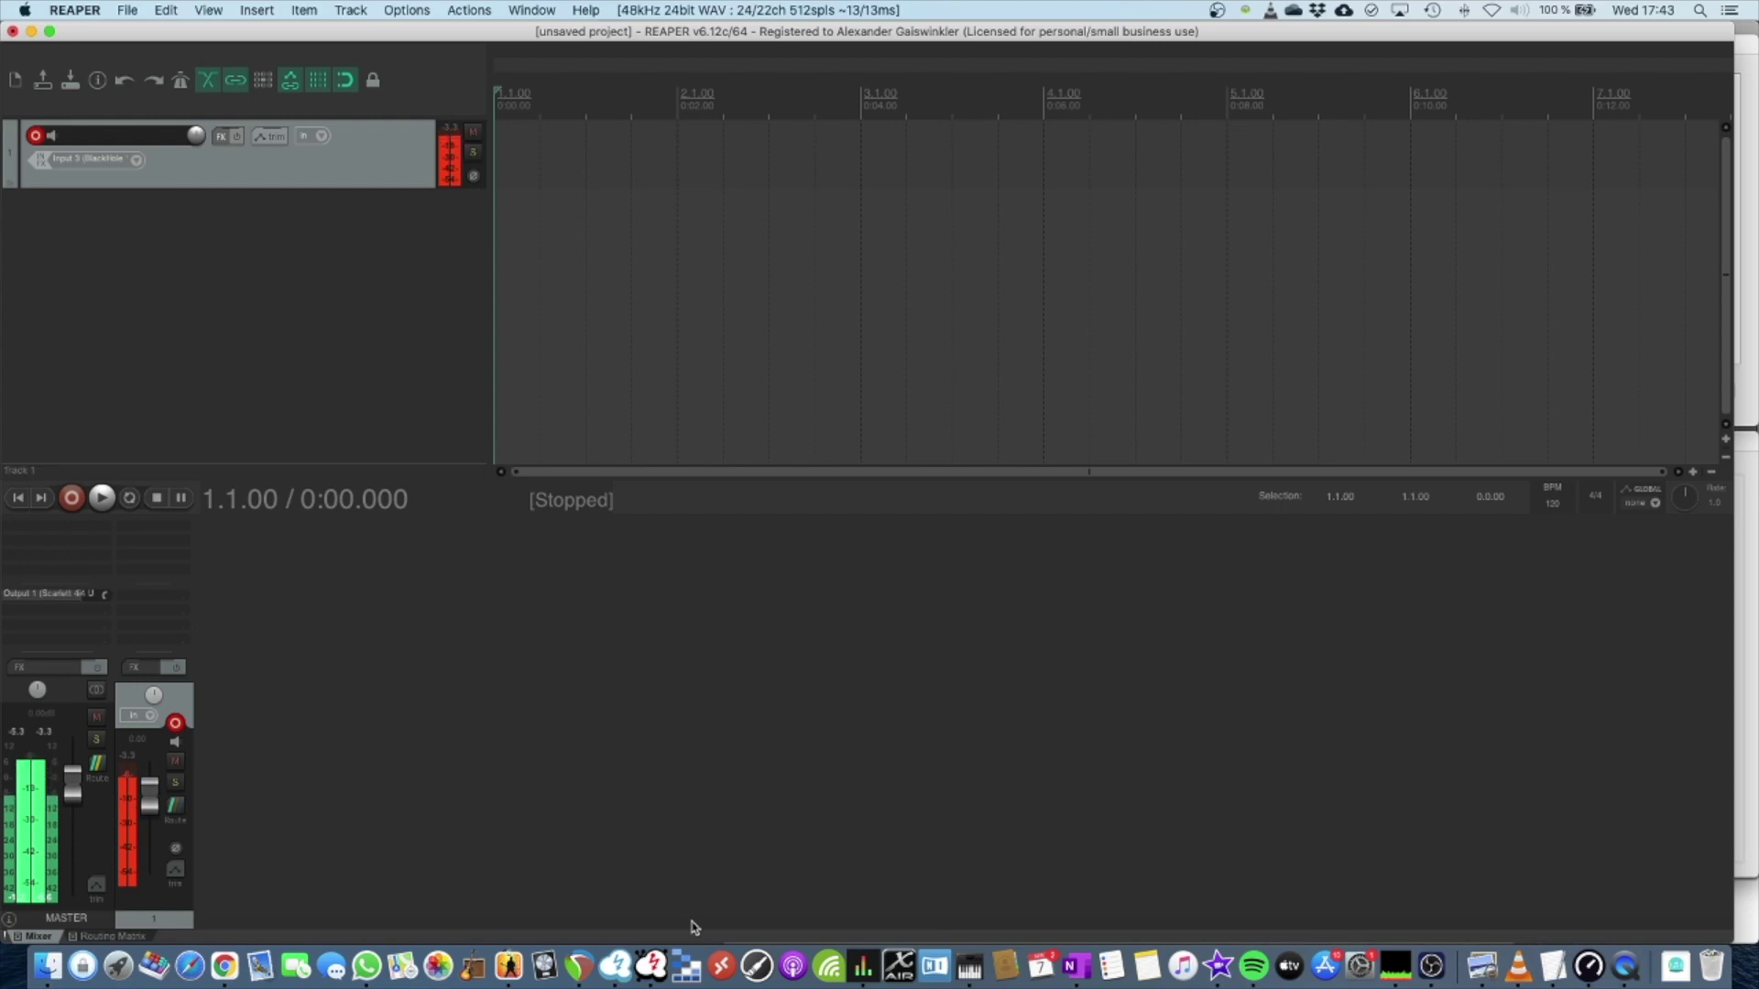
pyautogui.click(71, 497)
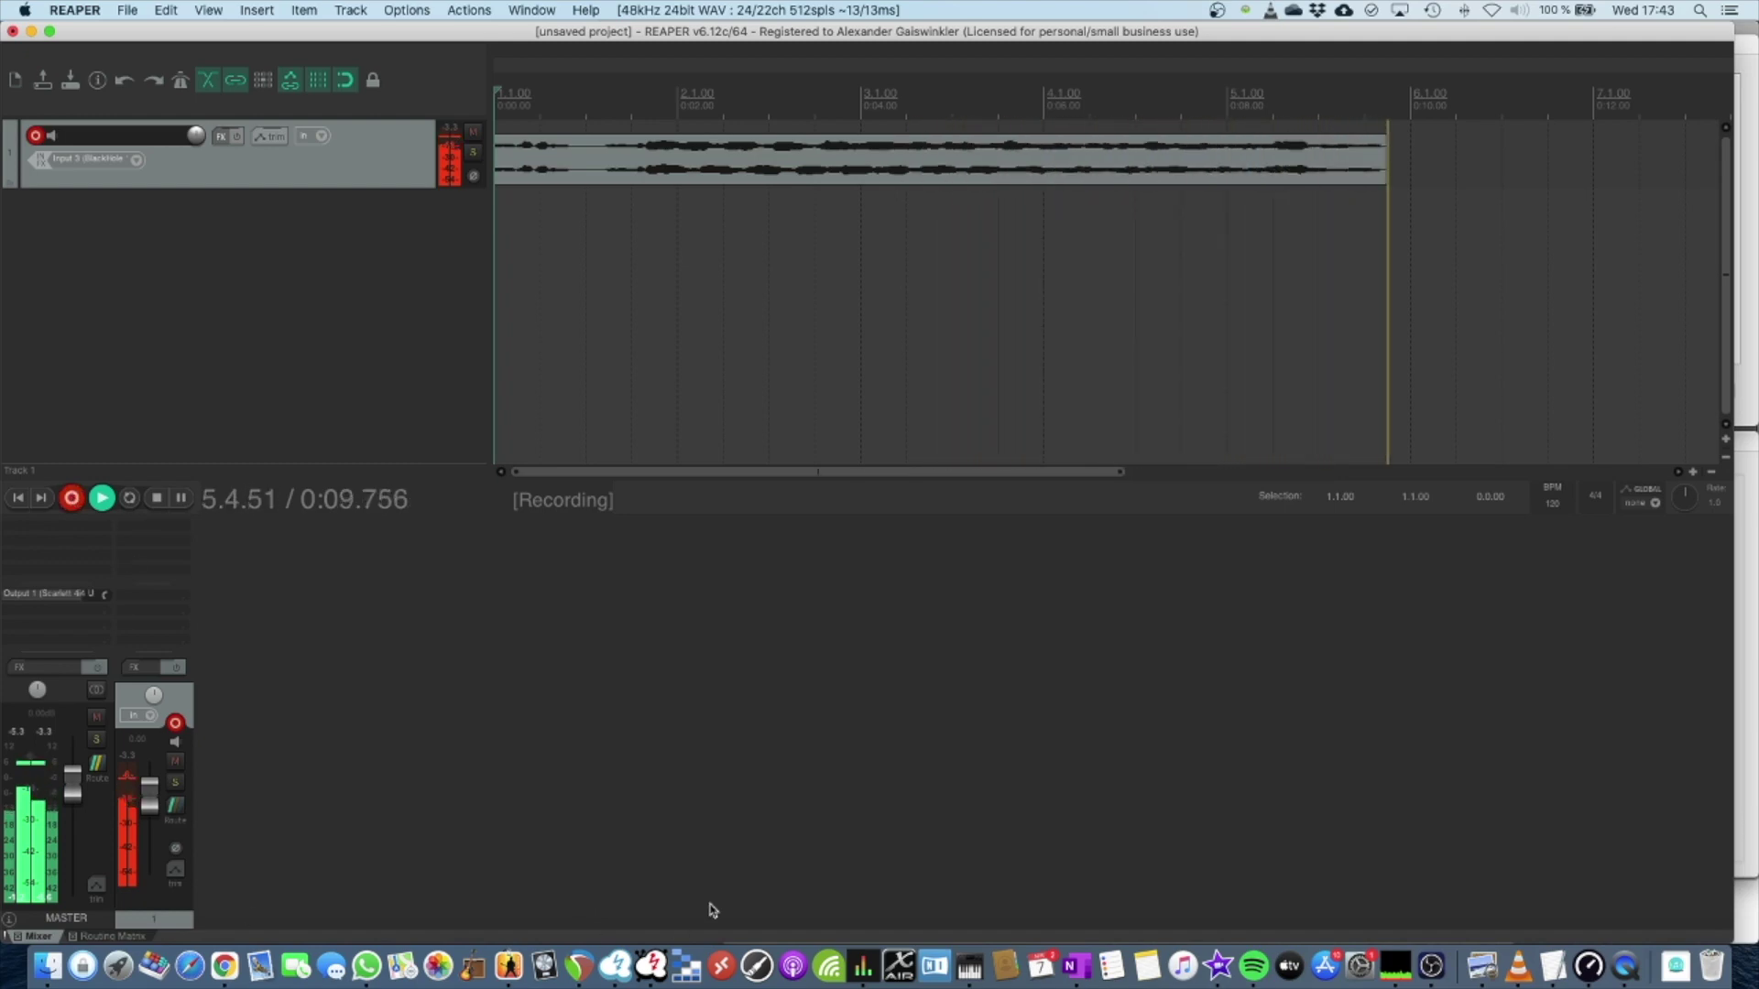
# Bring the Jamulus session window back in front while REAPER keeps recording
pyautogui.click(616, 966)
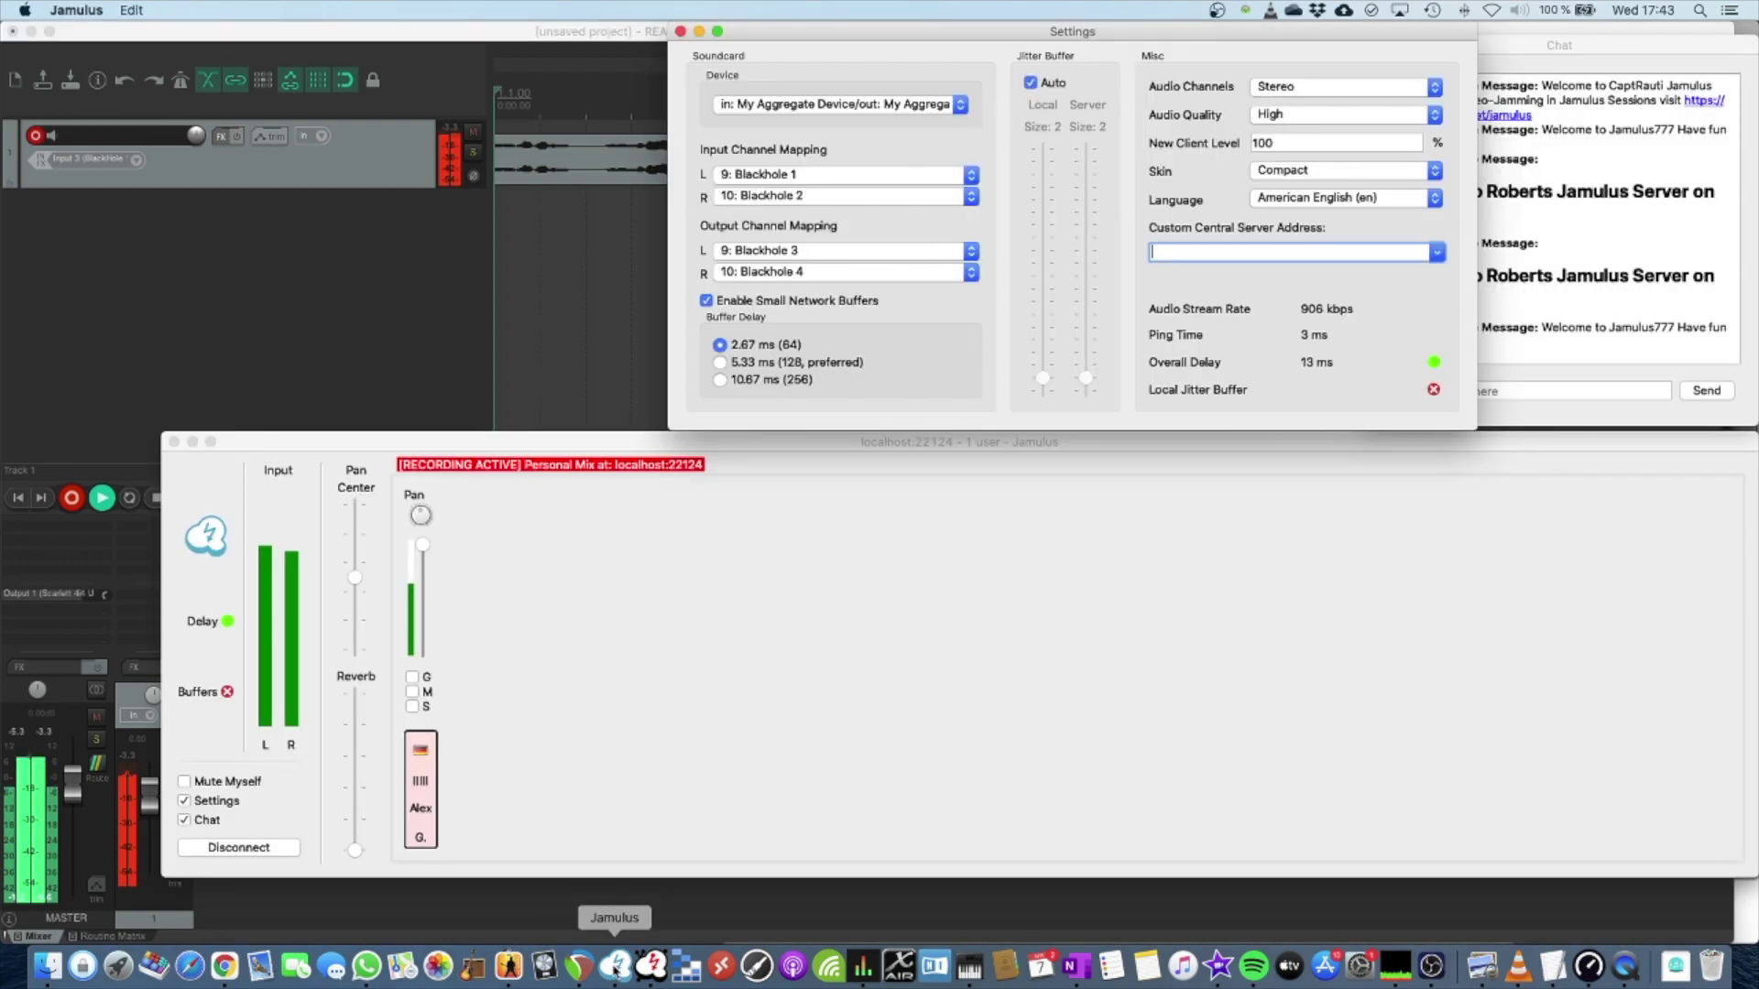
pyautogui.click(847, 668)
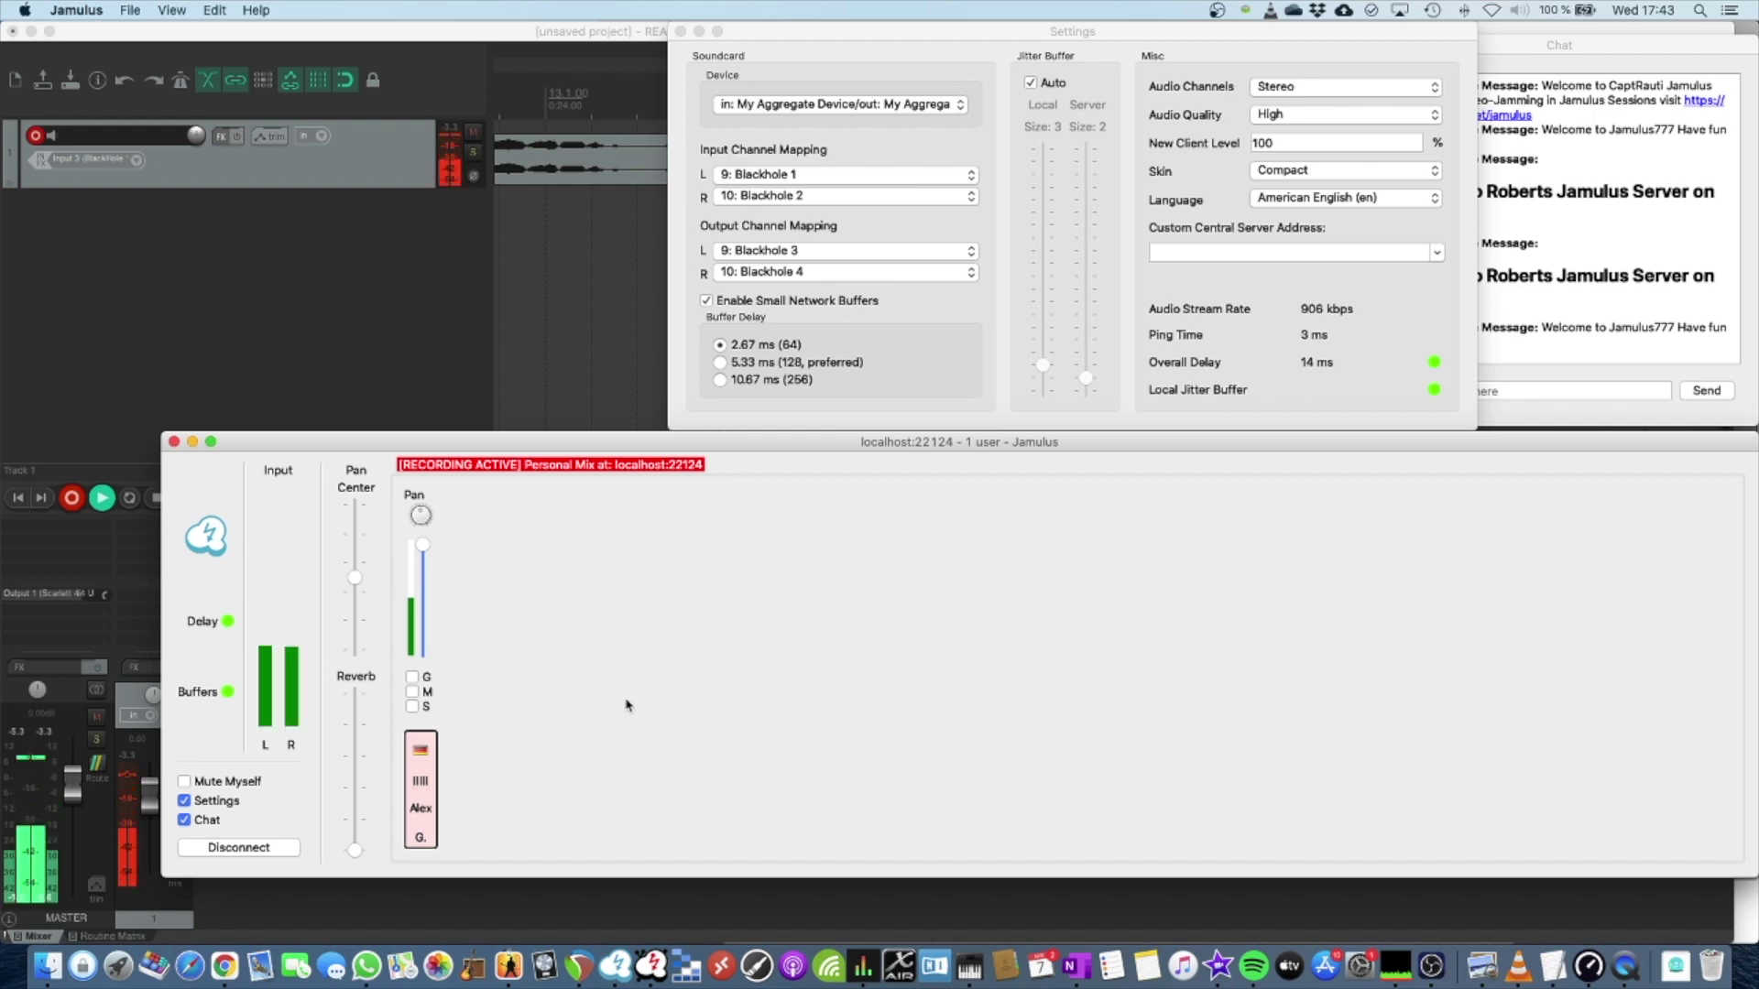
# Disconnect Jamulus from the server, then stop REAPER's recording at about 1:32
pyautogui.click(275, 849)
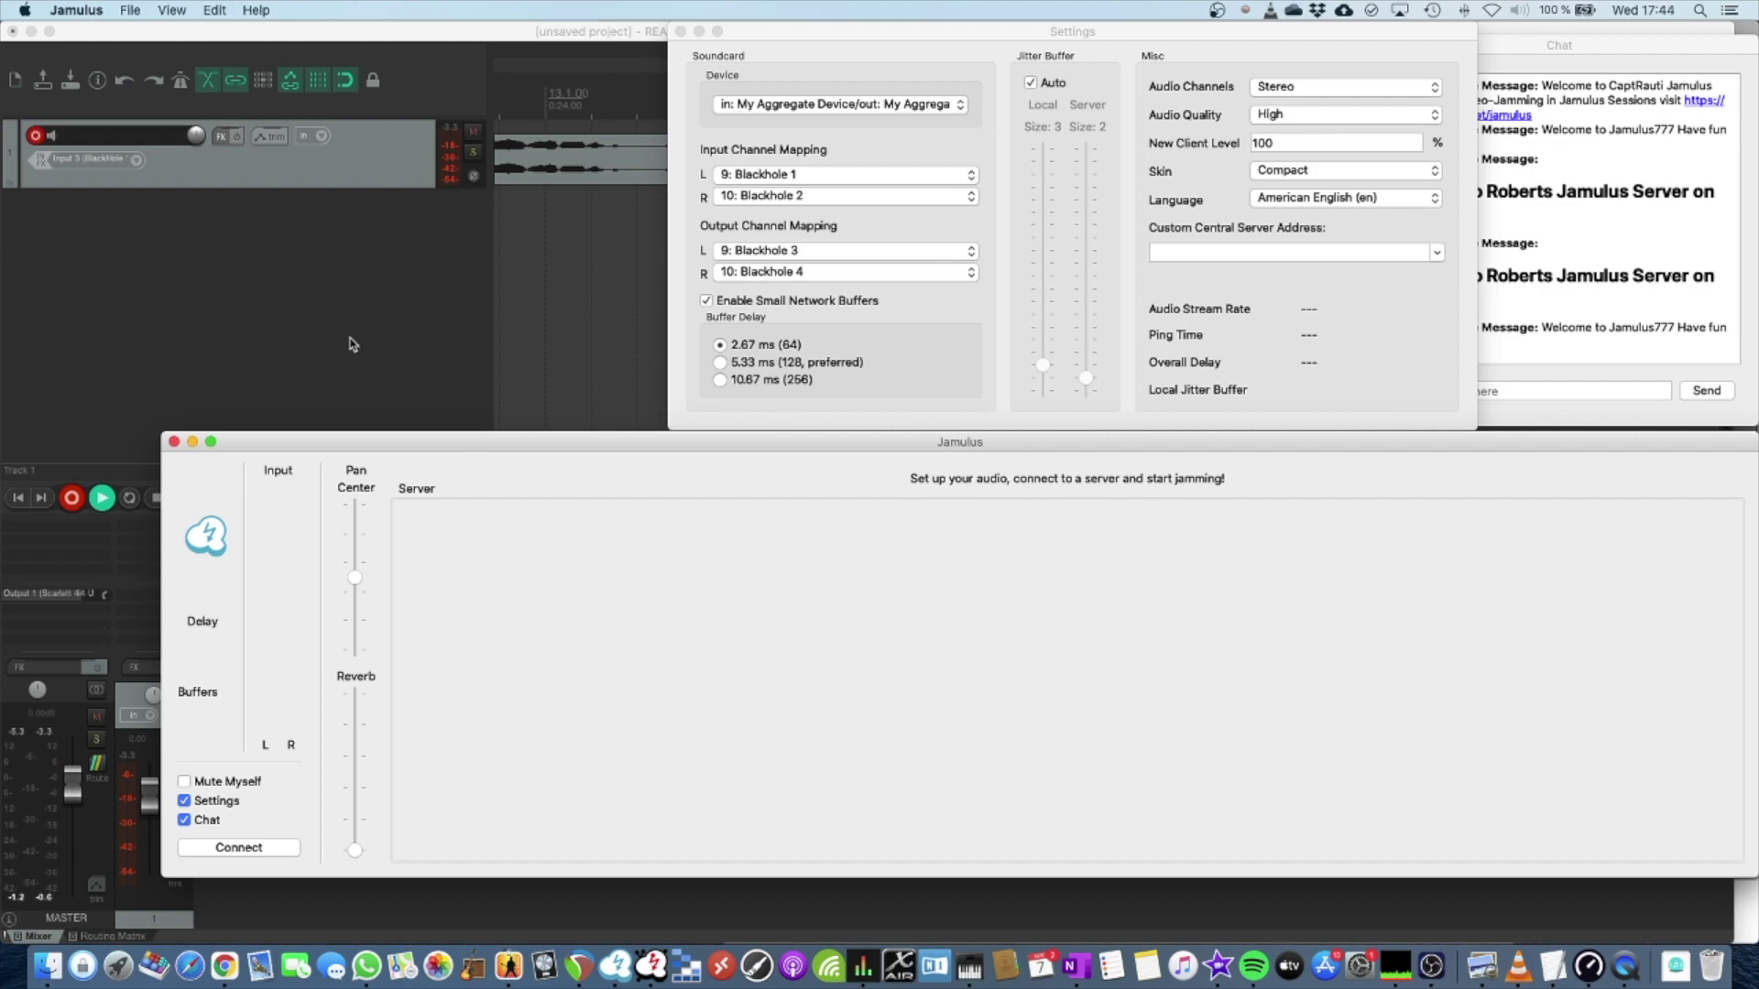
pyautogui.click(220, 309)
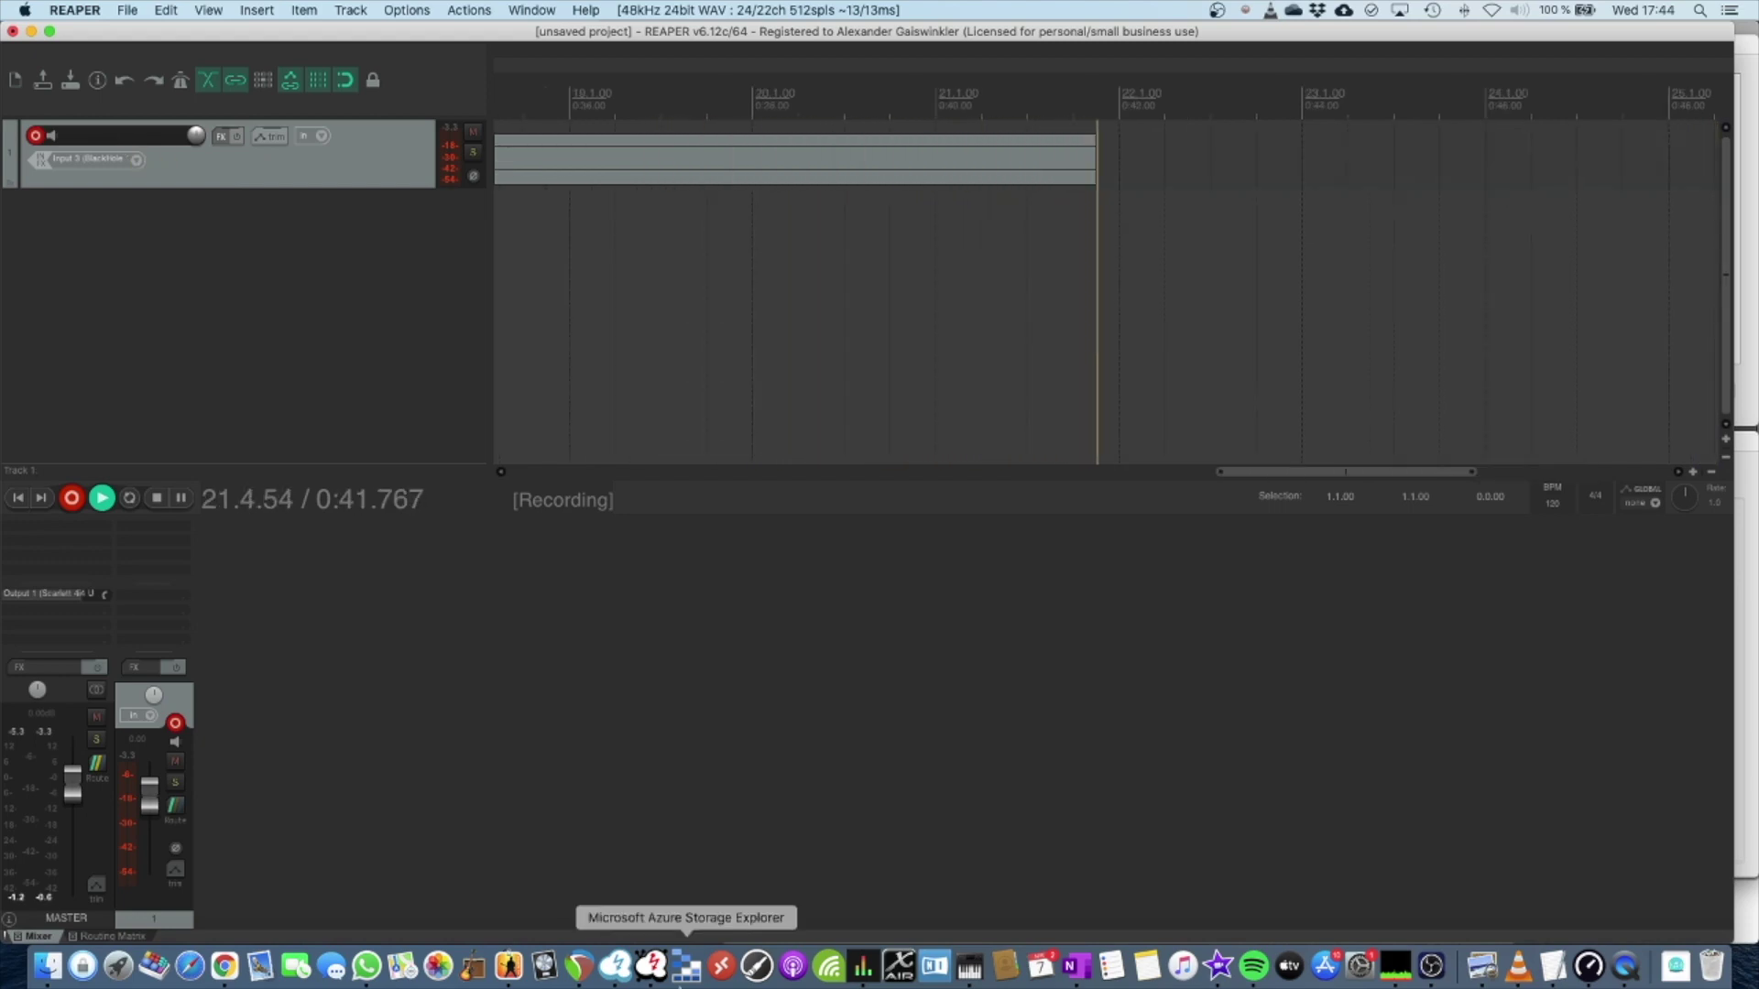
pyautogui.click(615, 966)
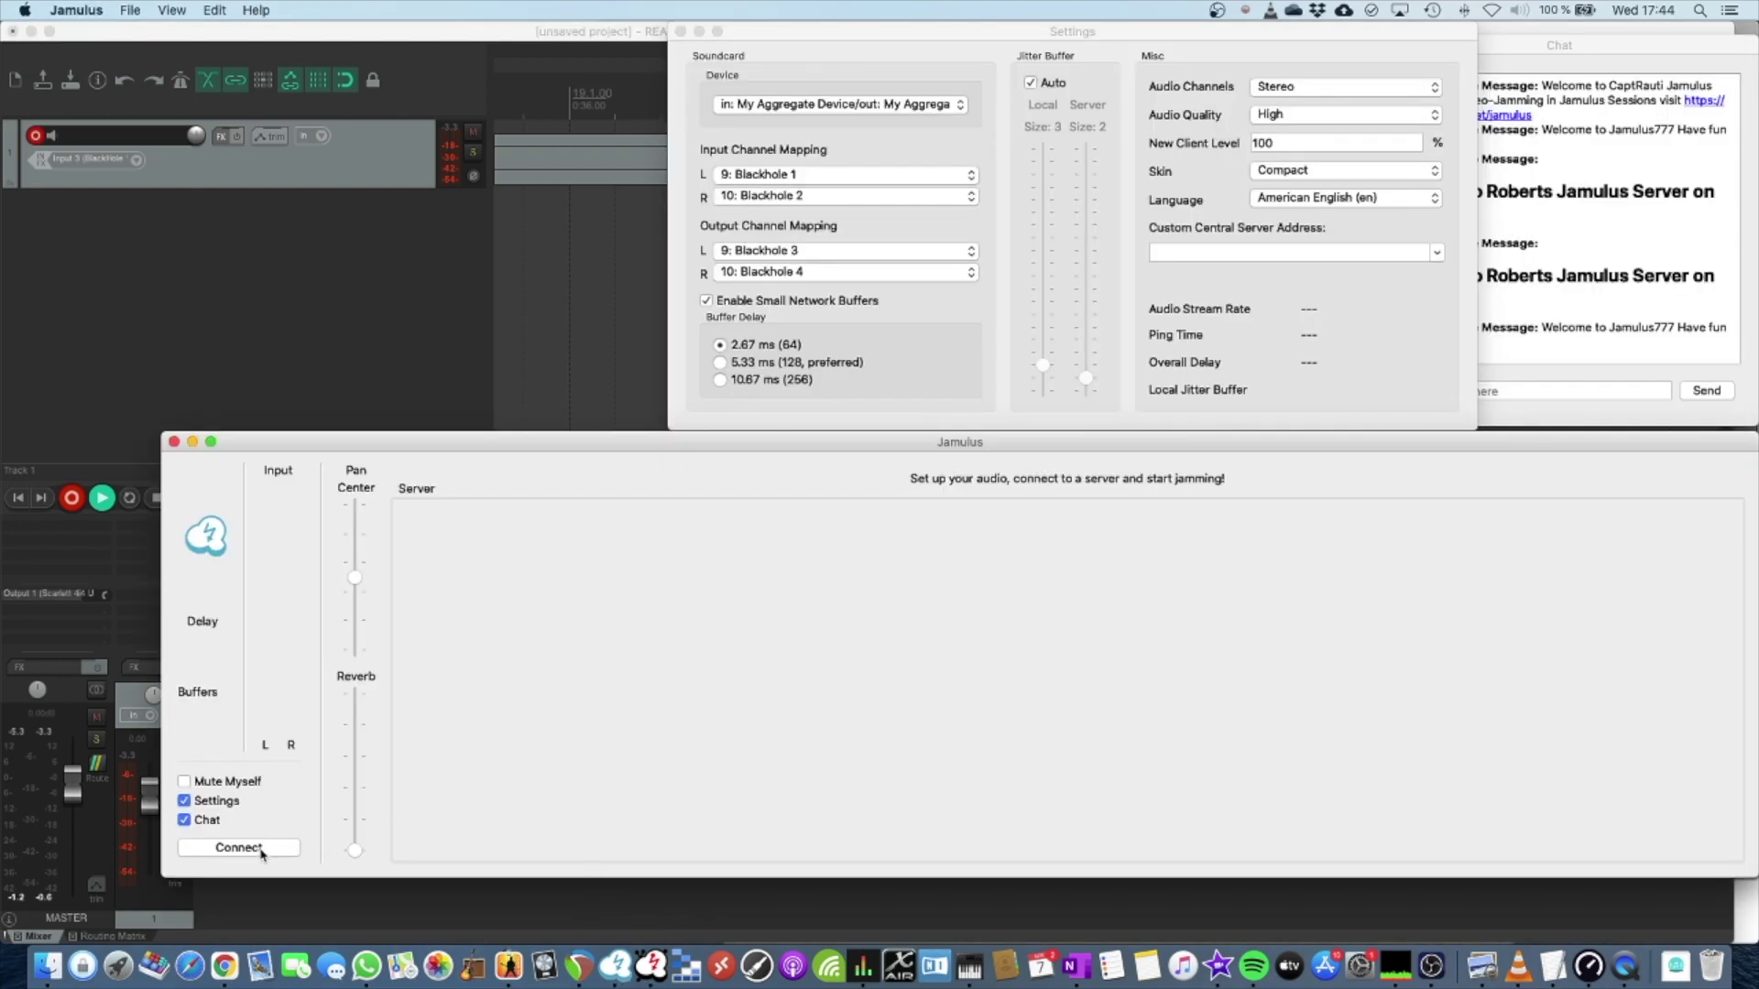
pyautogui.click(334, 330)
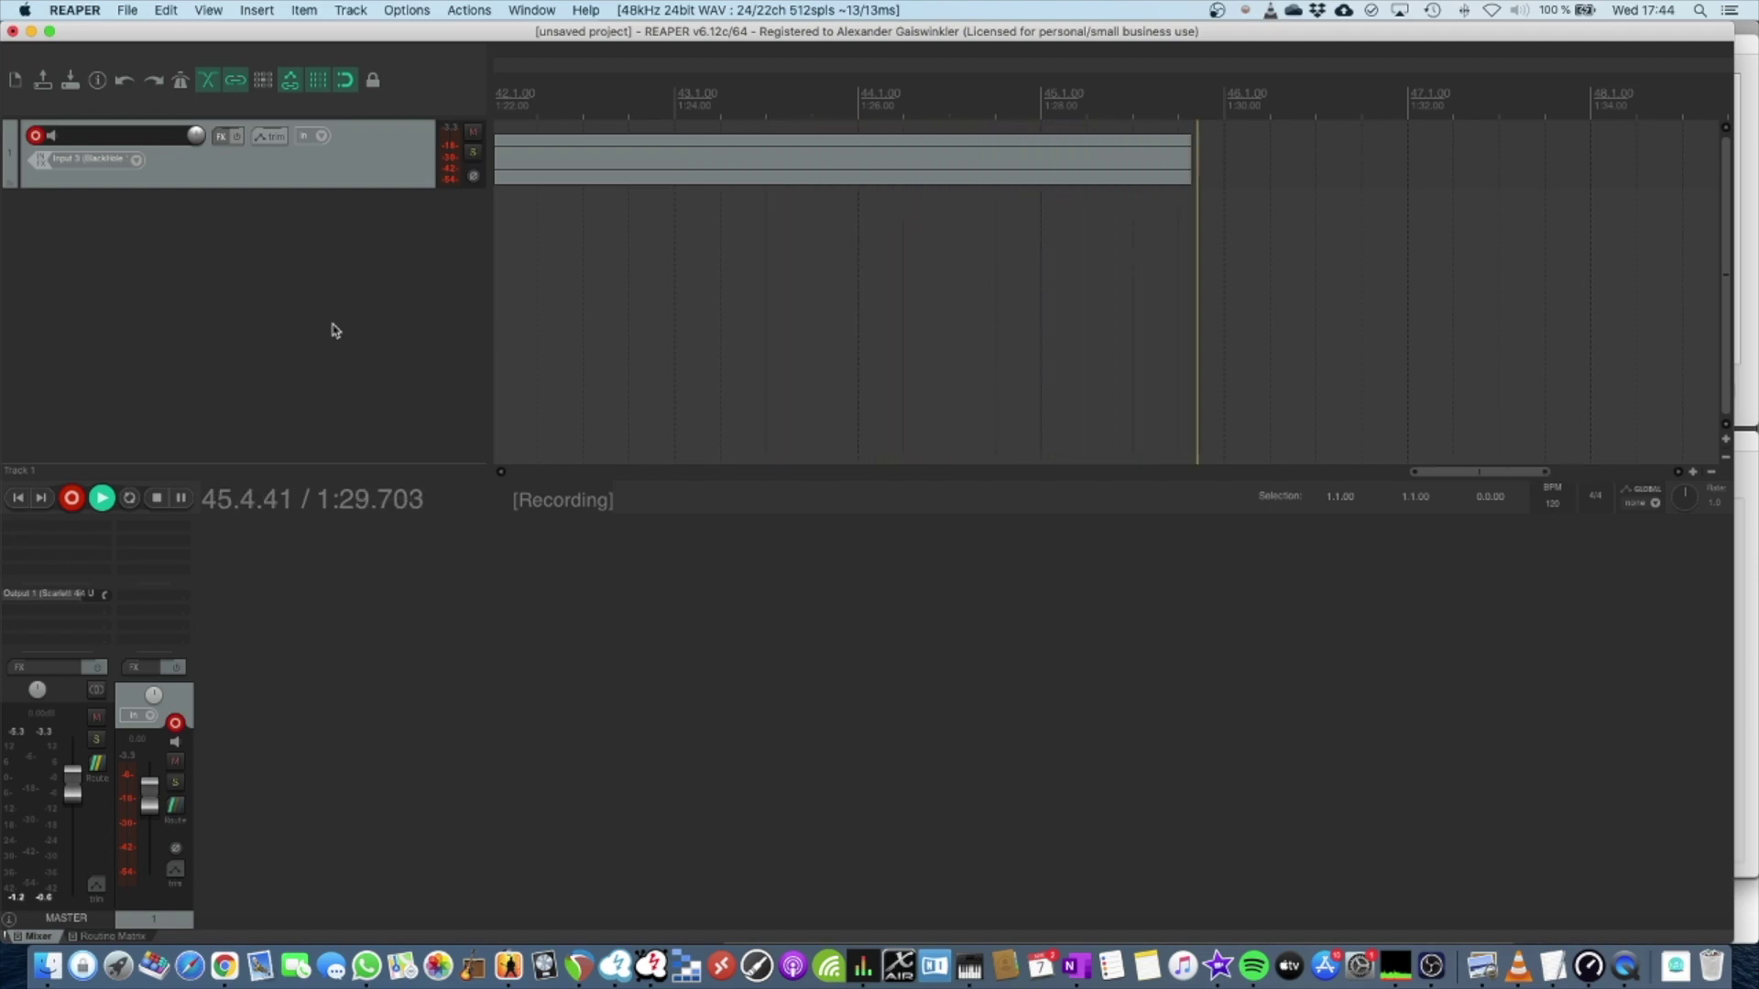
pyautogui.click(154, 497)
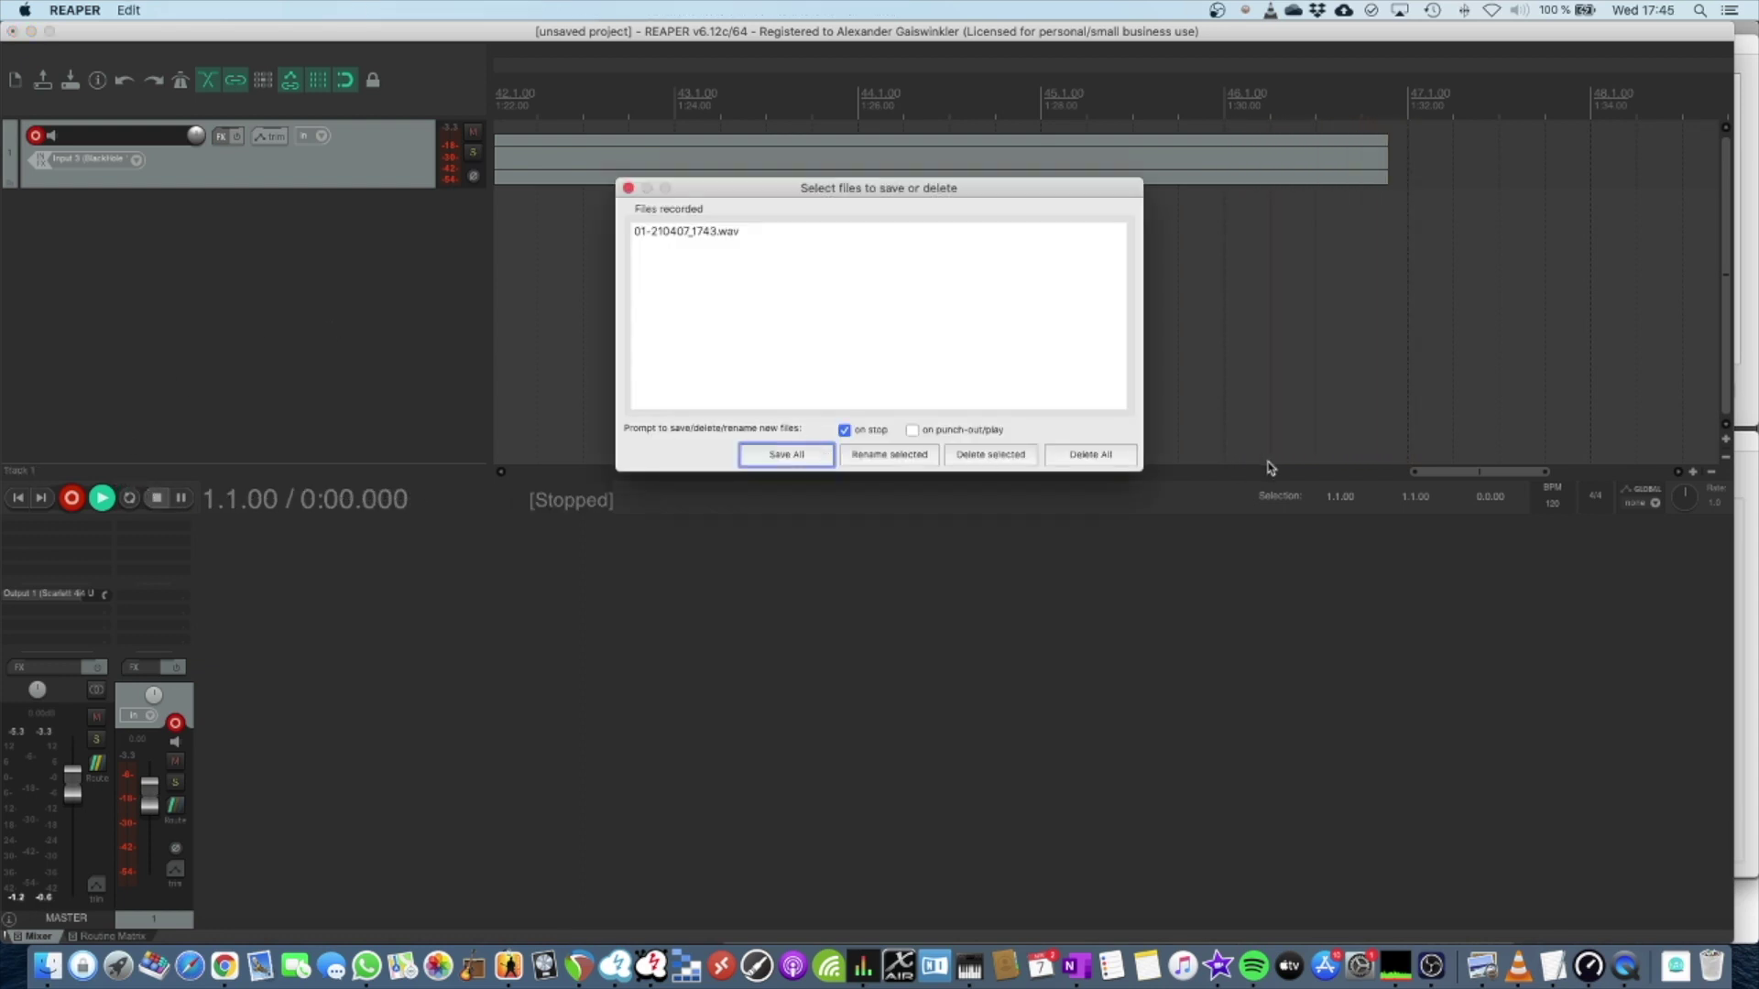
# Delete the recorded take 01-210407_1743.wav and bring up the Jamulus Server window
pyautogui.click(1092, 455)
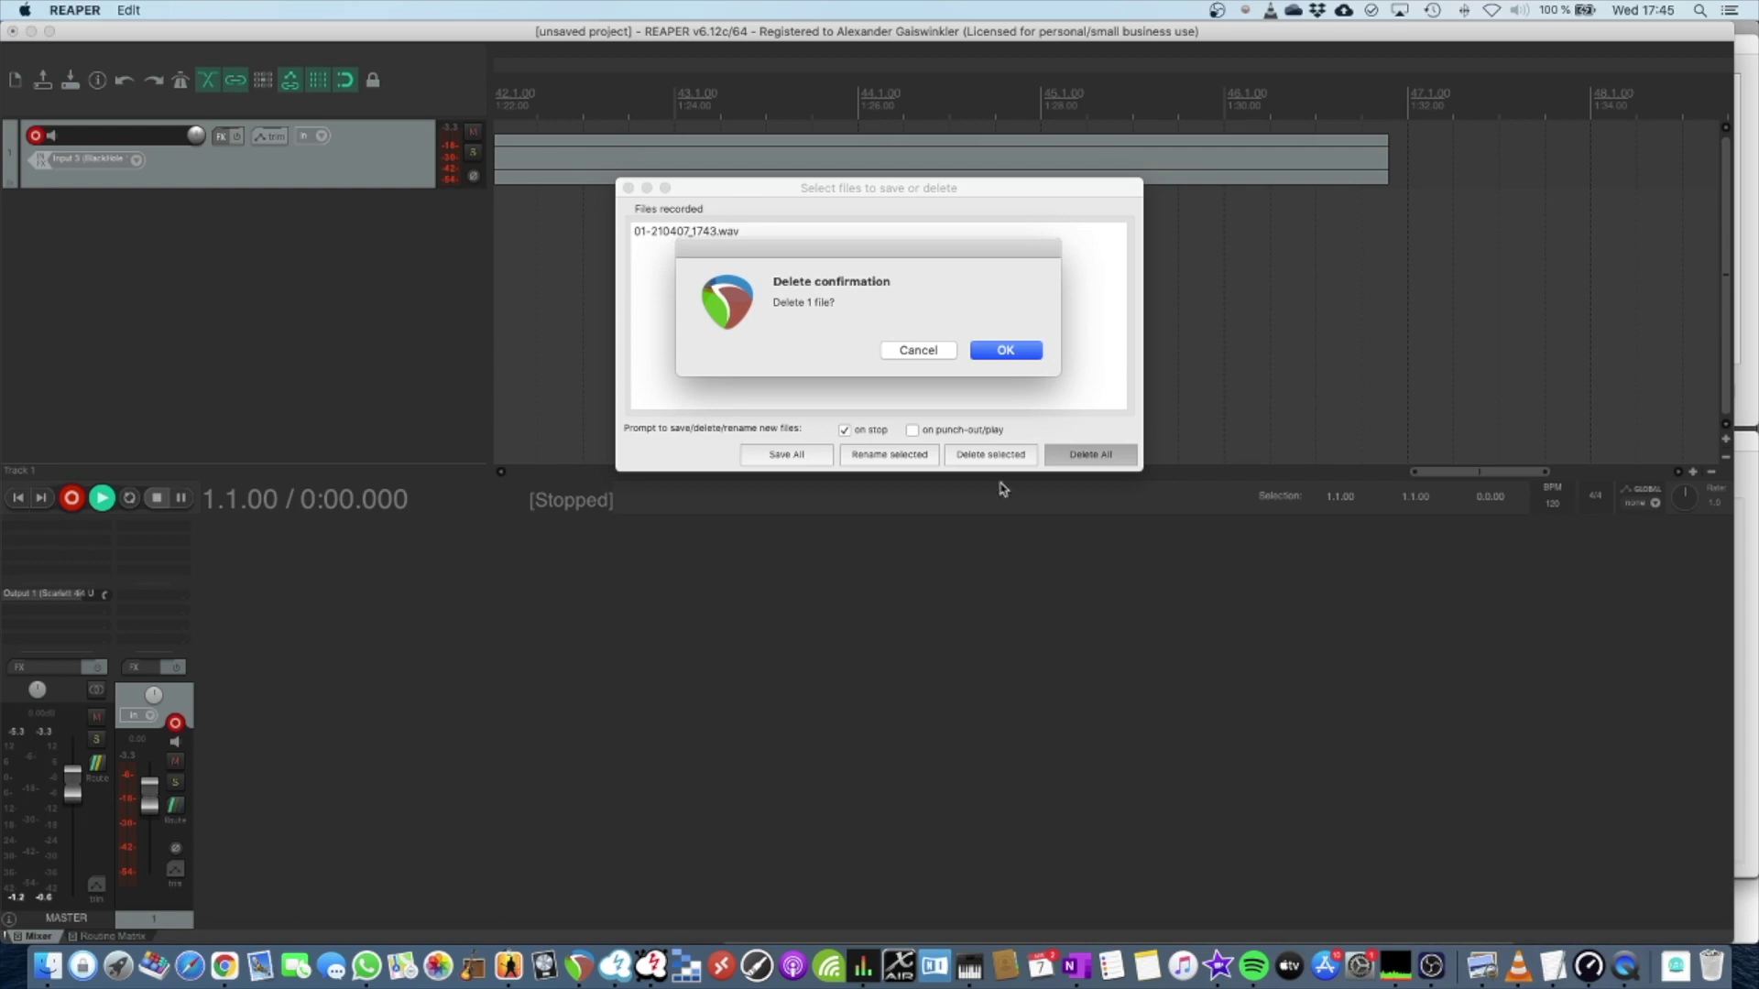
pyautogui.click(1008, 350)
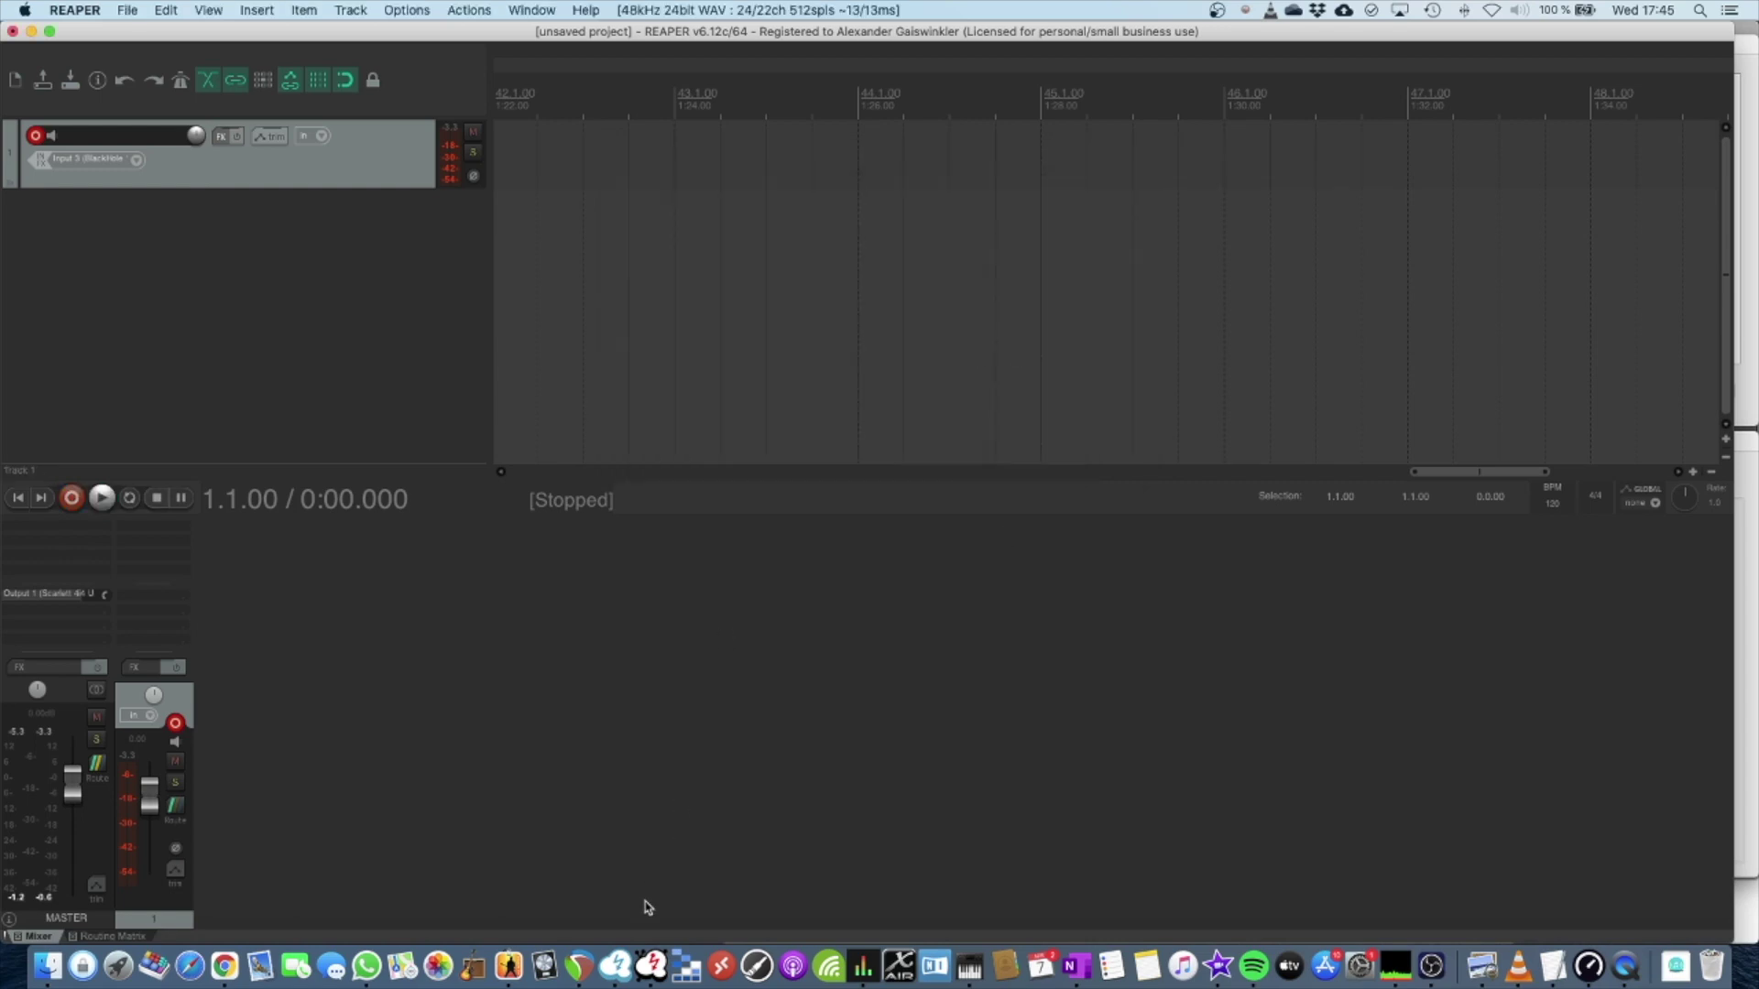
pyautogui.click(652, 966)
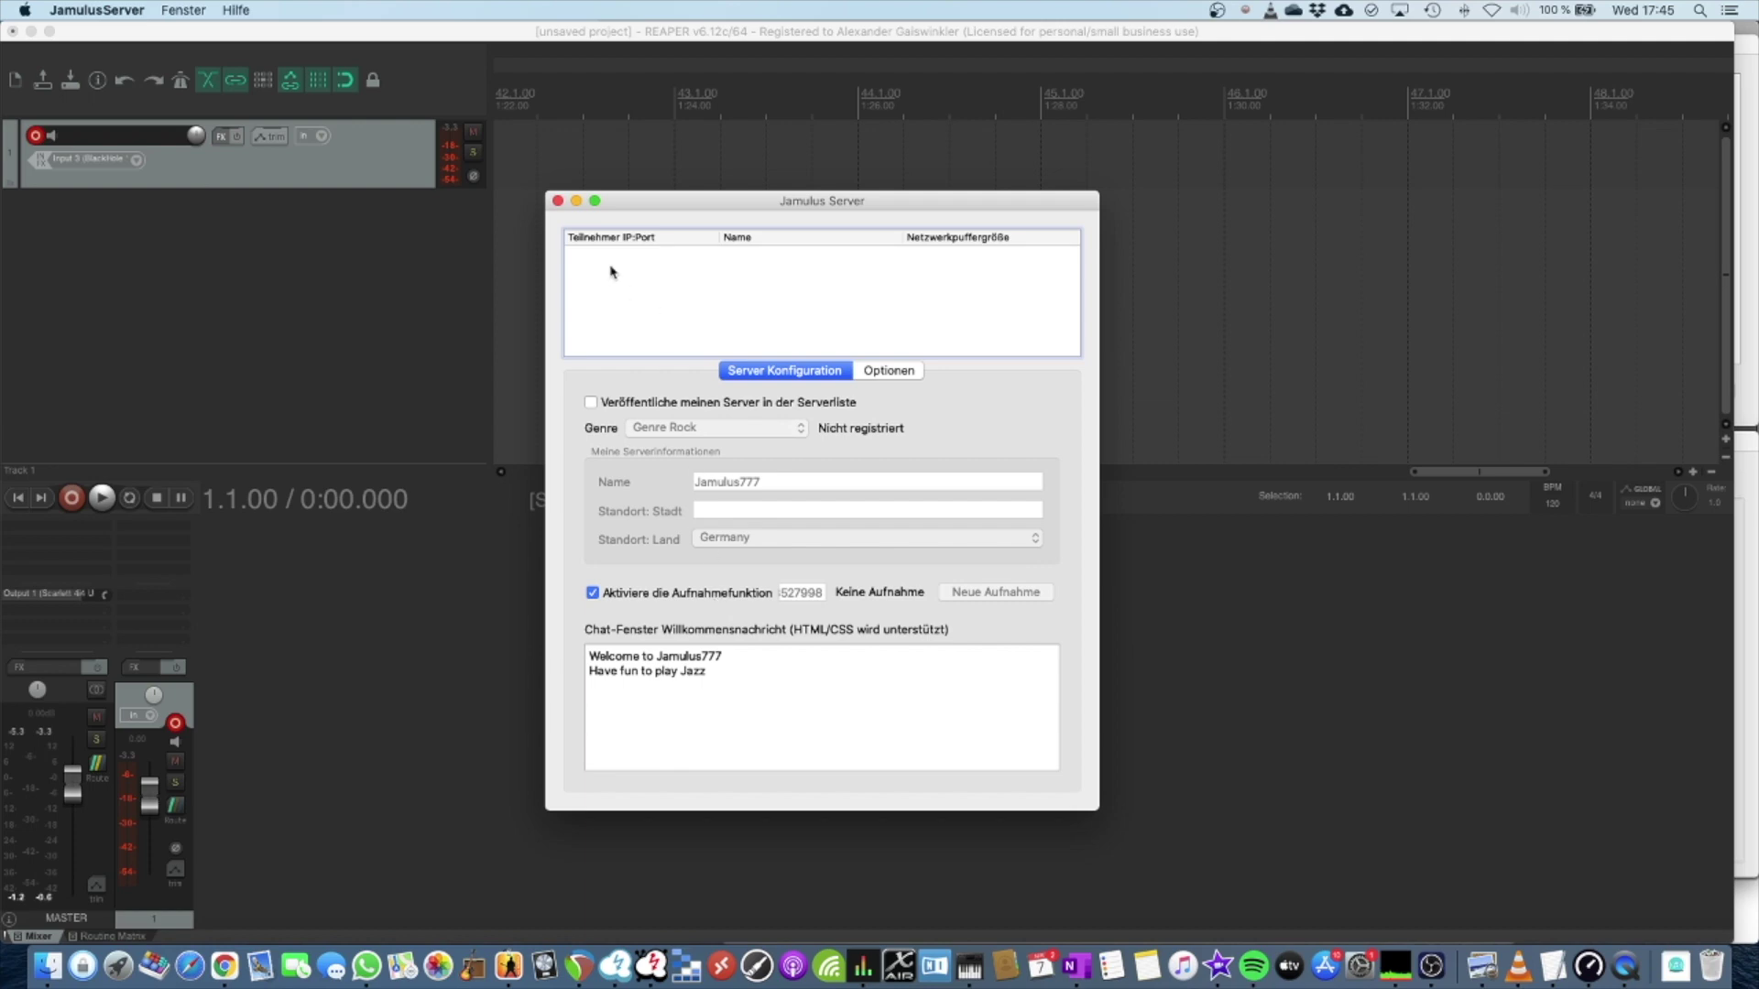
# Close the Jamulus Server window, leaving REAPER's empty armed track in front
pyautogui.click(558, 201)
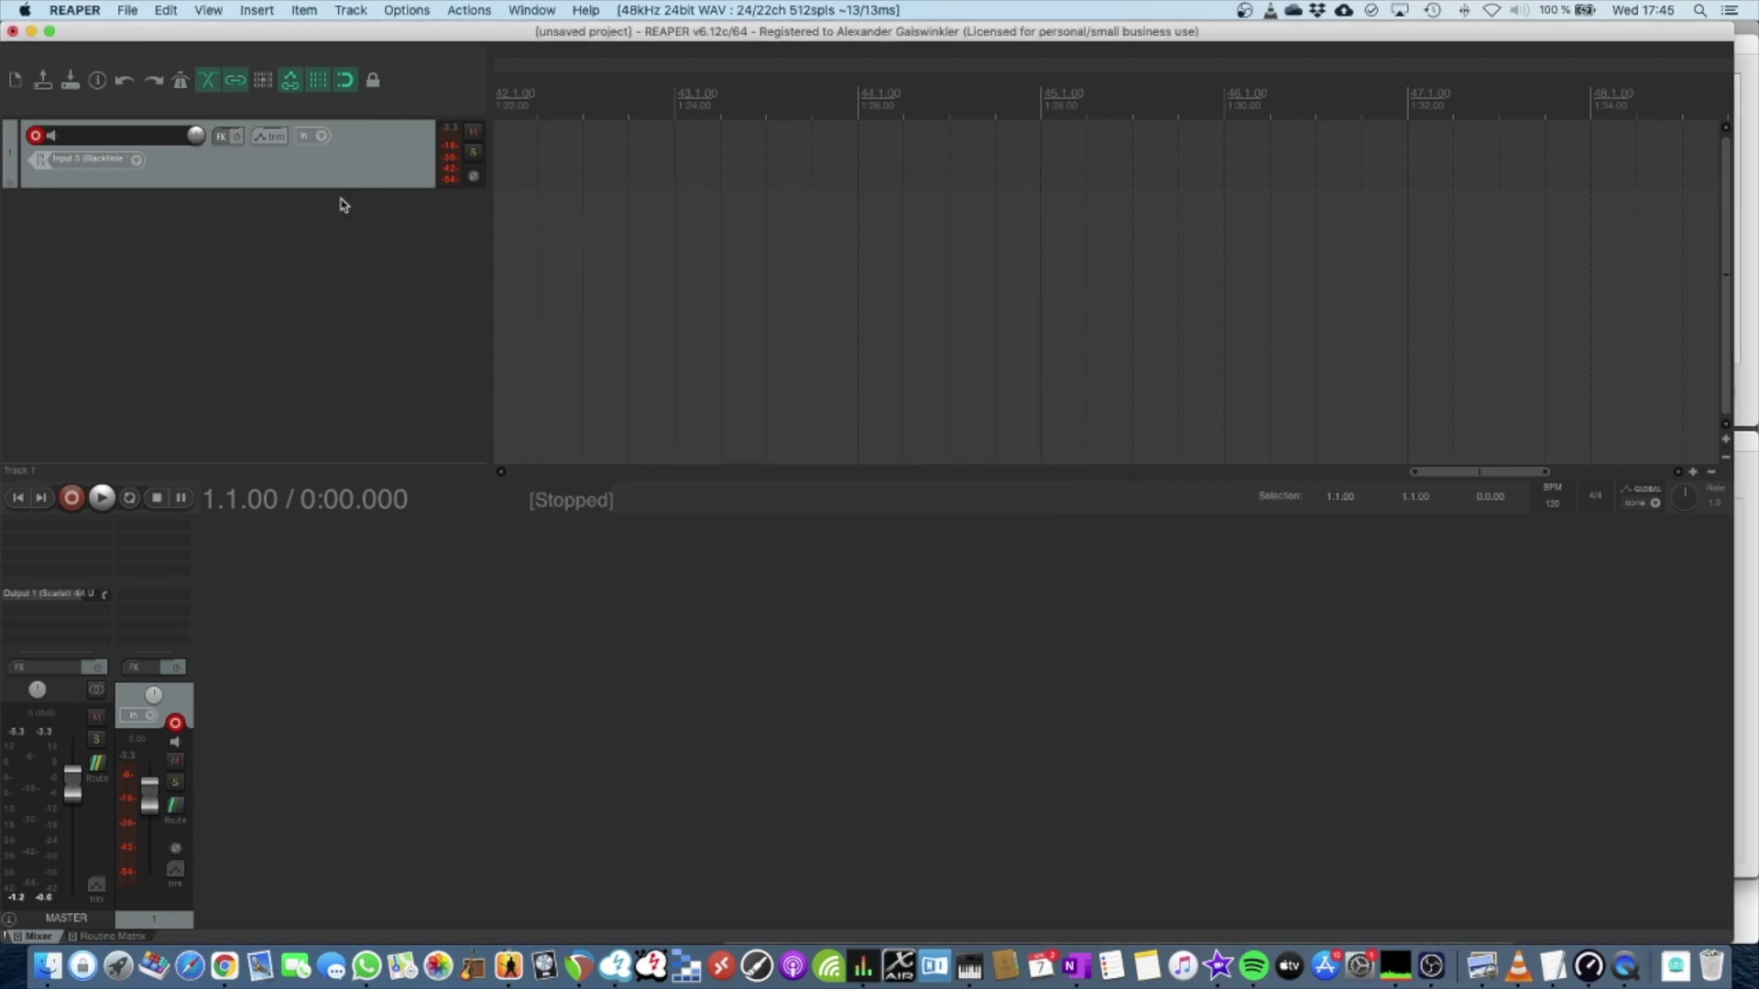